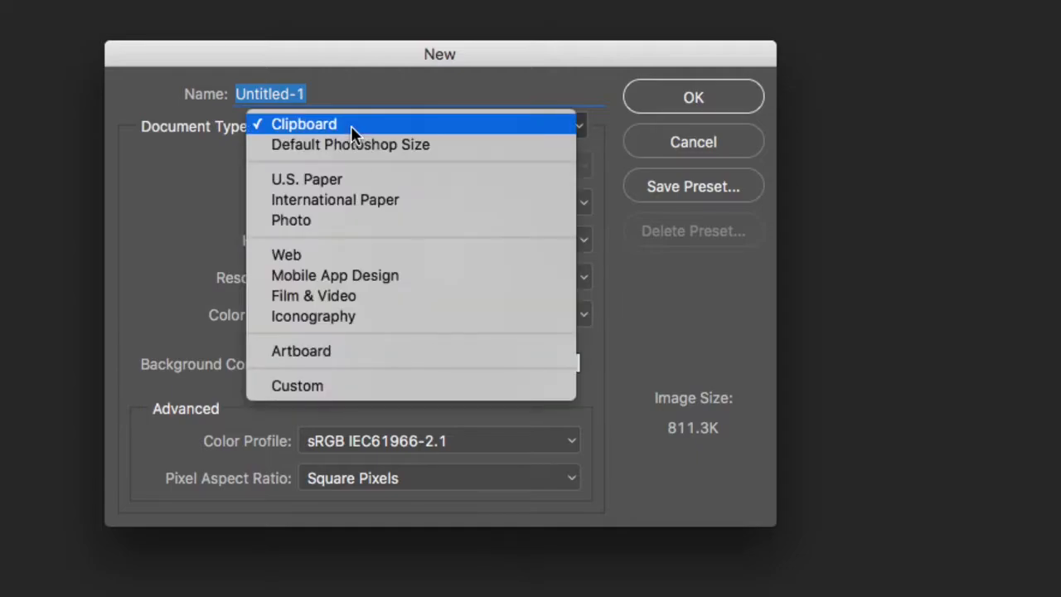
Step: Create a new Film & Video document using the HDTV 1080p size, 1920 by 1080 pixels with a white background
{"action": "left_click", "coordinate": [302, 296]}
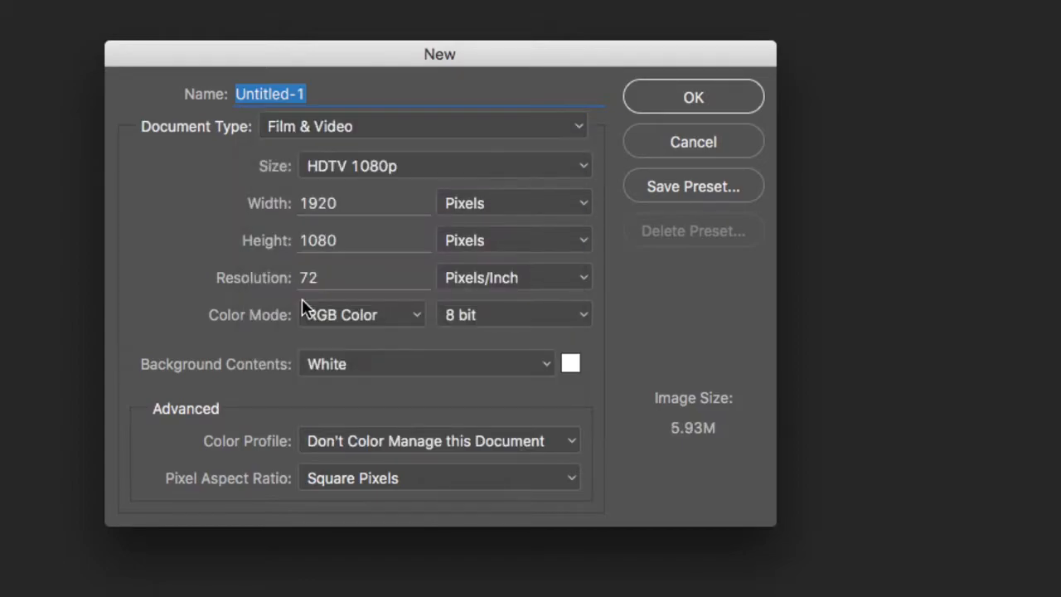
{"action": "left_click", "coordinate": [341, 166]}
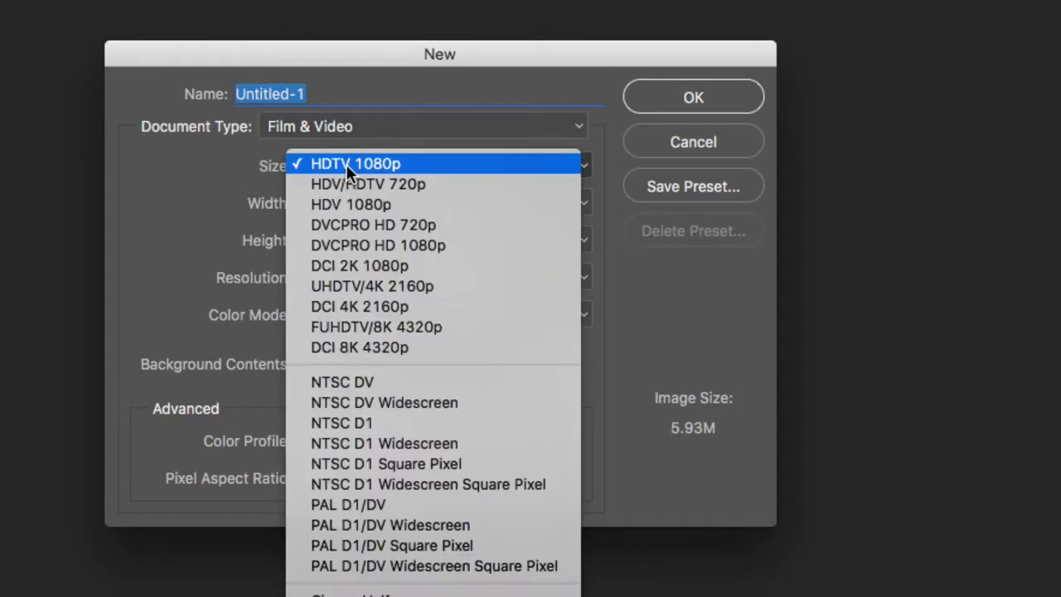
{"action": "left_click", "coordinate": [390, 404]}
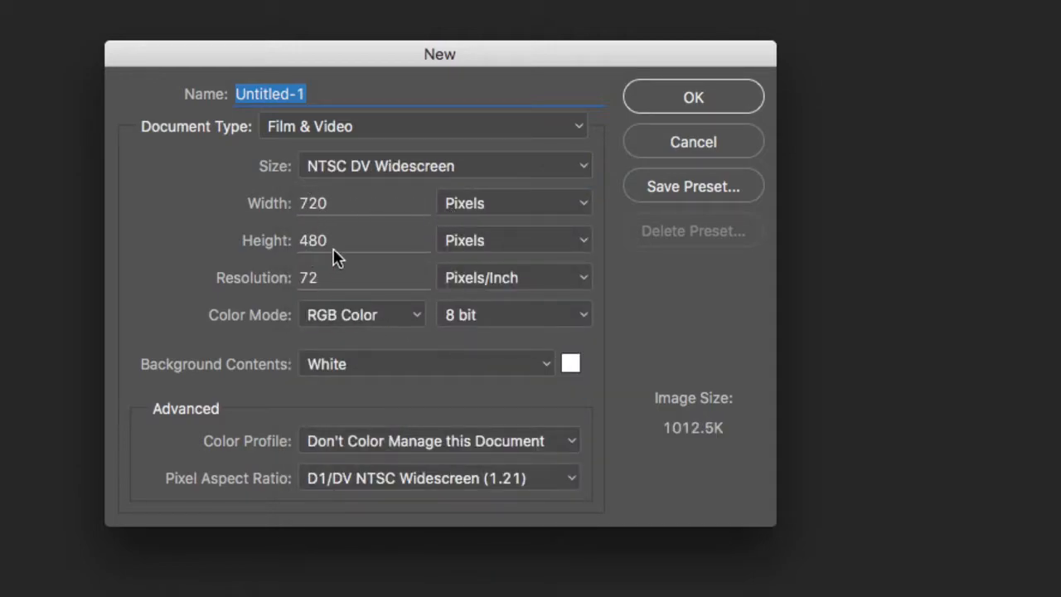
{"action": "left_click", "coordinate": [391, 170]}
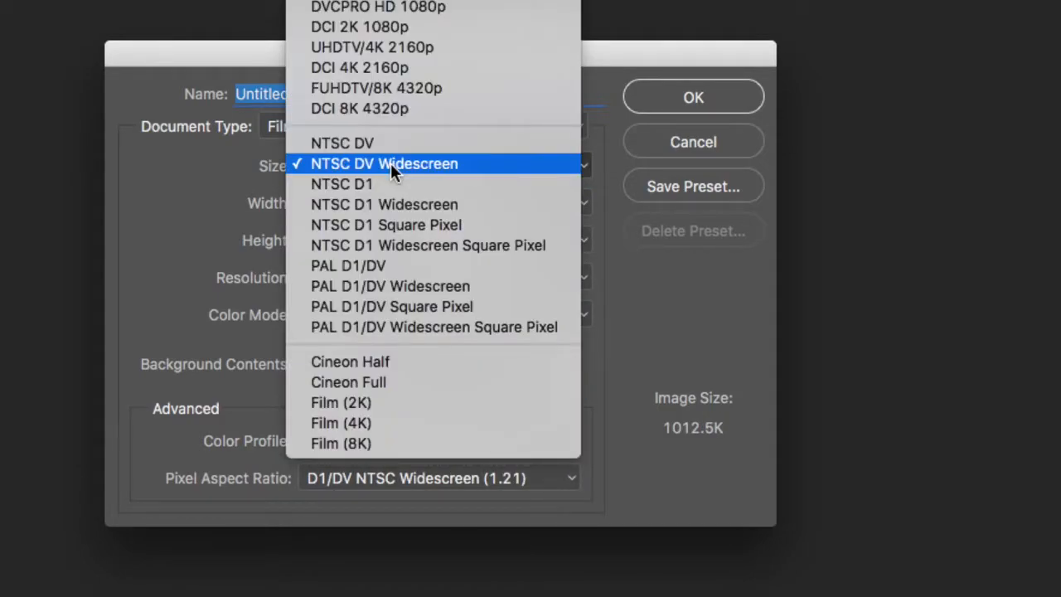
{"action": "left_click", "coordinate": [382, 298]}
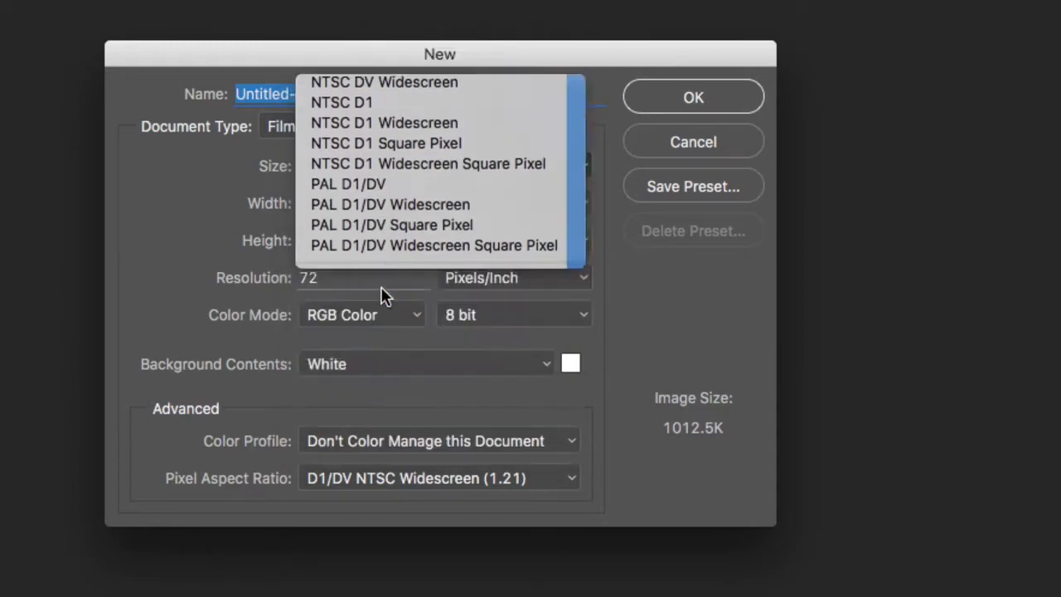
{"action": "left_click", "coordinate": [374, 173]}
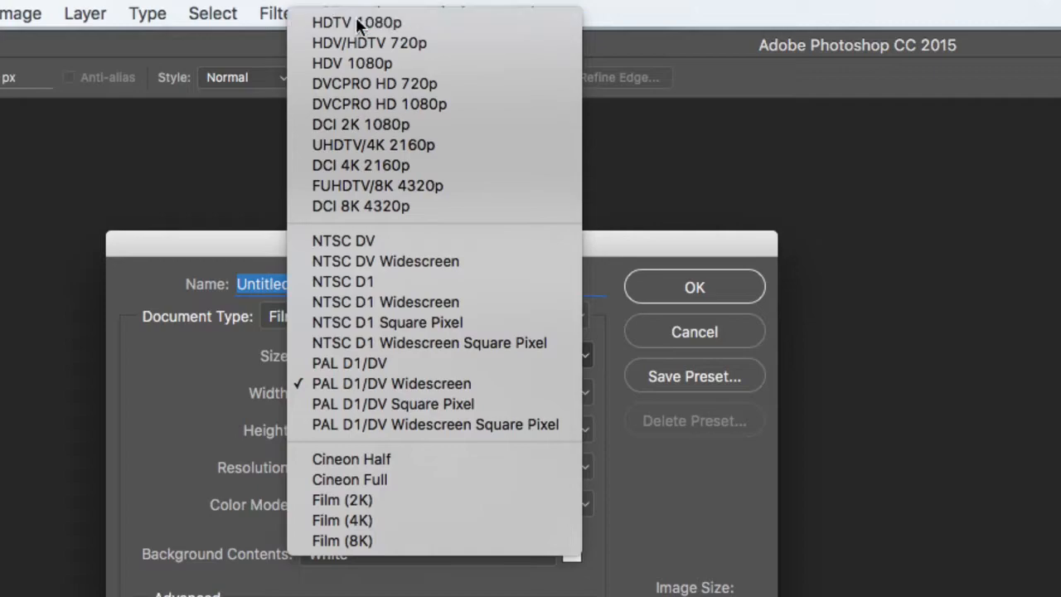
{"action": "left_click", "coordinate": [358, 23]}
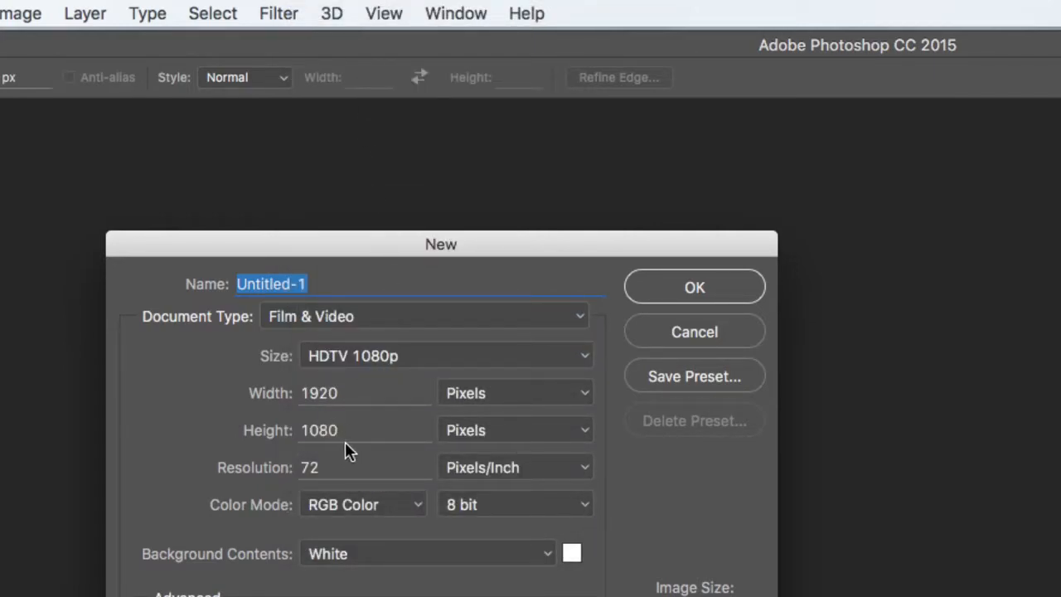
{"action": "left_click", "coordinate": [686, 275]}
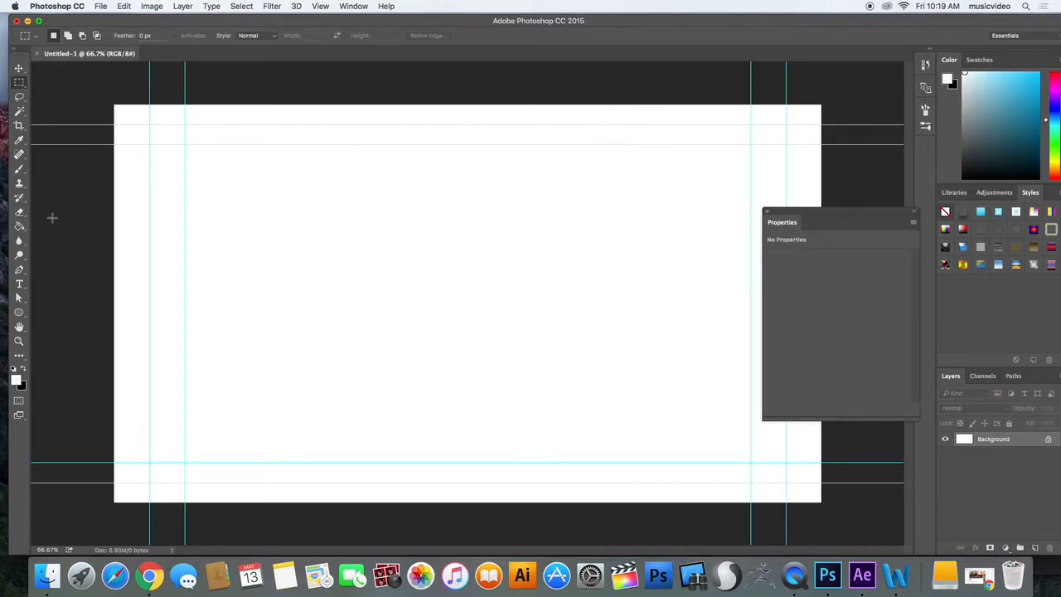
Step: Draw a circle shape about 696 px in diameter near the canvas centre and remove its fill
{"action": "left_click", "coordinate": [20, 313]}
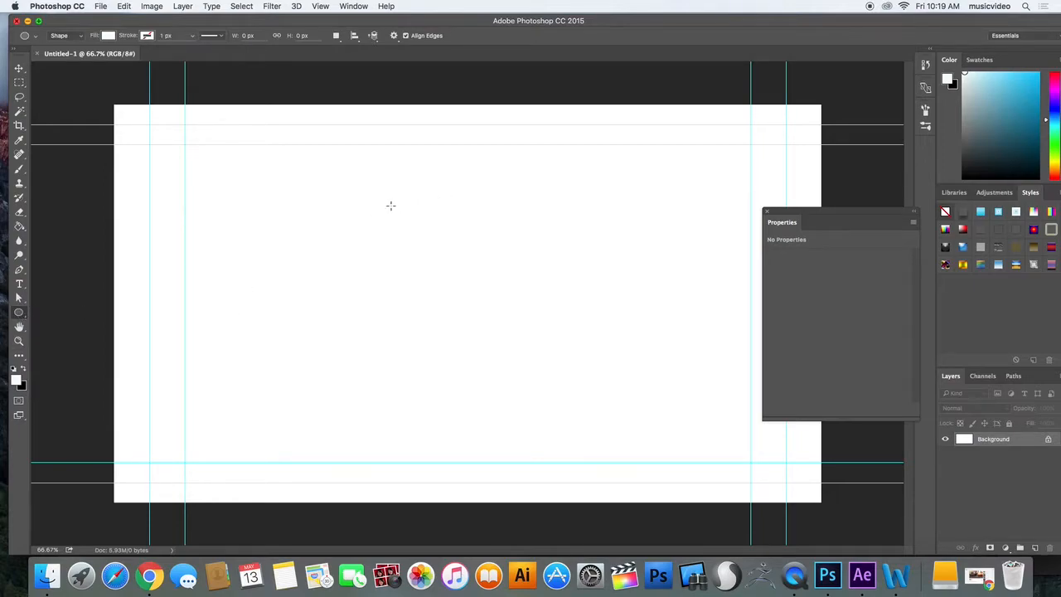
{"action": "left_click_drag", "start_coordinate": [328, 188], "coordinate": [615, 444]}
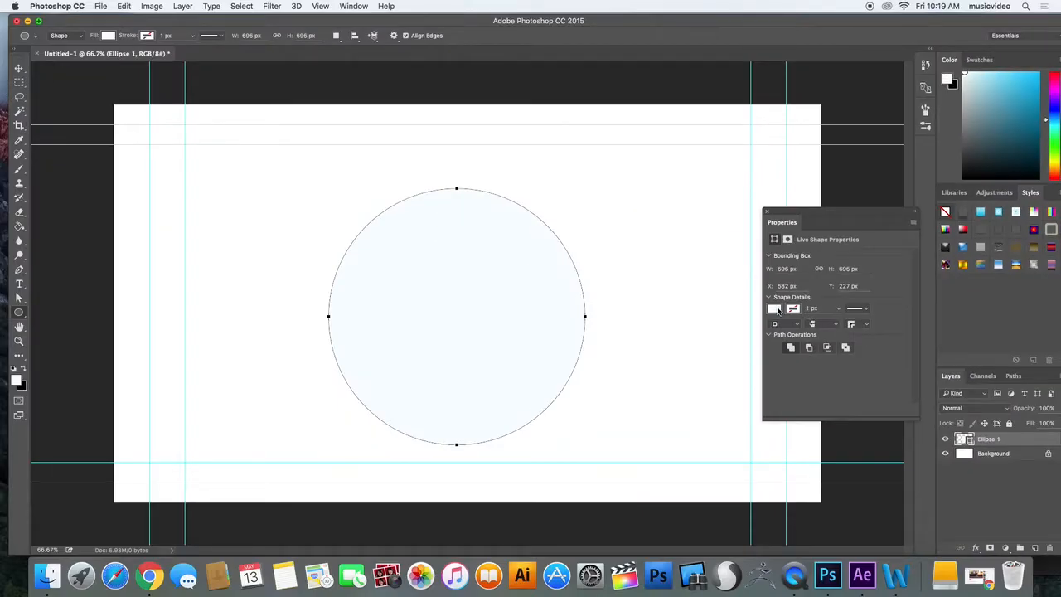
{"action": "left_click", "coordinate": [774, 308]}
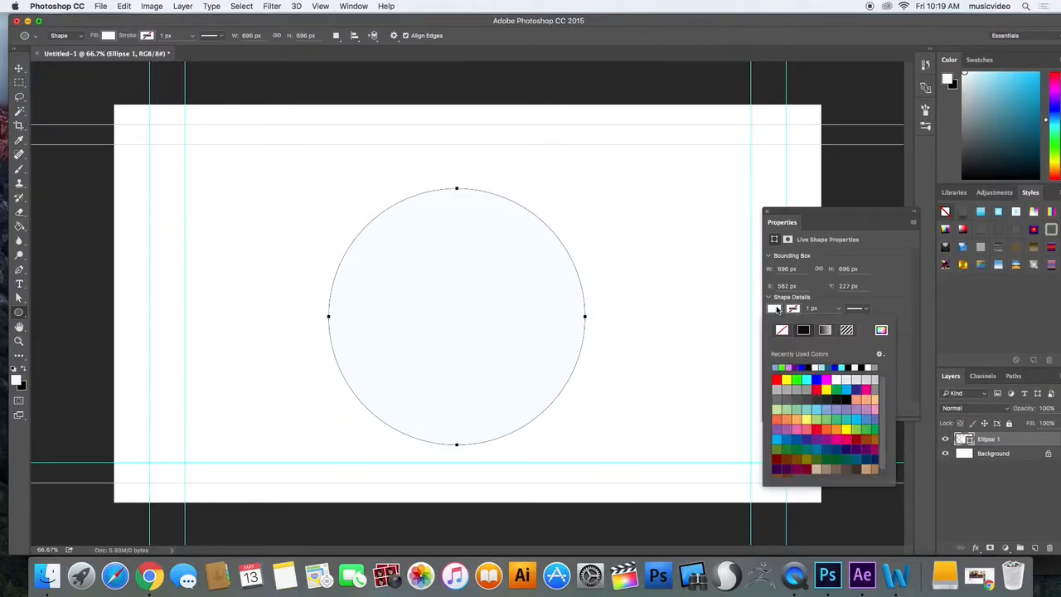
{"action": "left_click", "coordinate": [781, 330]}
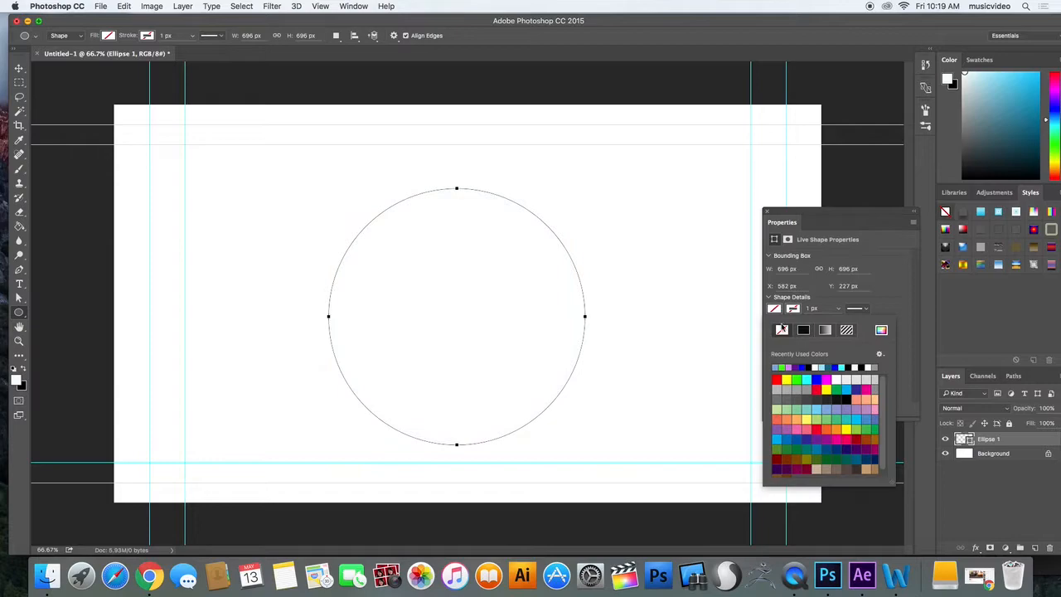
Step: Give the circle a bright green stroke about 35.84 px wide
{"action": "left_click", "coordinate": [796, 378]}
{"action": "left_click", "coordinate": [838, 308]}
{"action": "left_click_drag", "start_coordinate": [835, 323], "coordinate": [868, 324]}
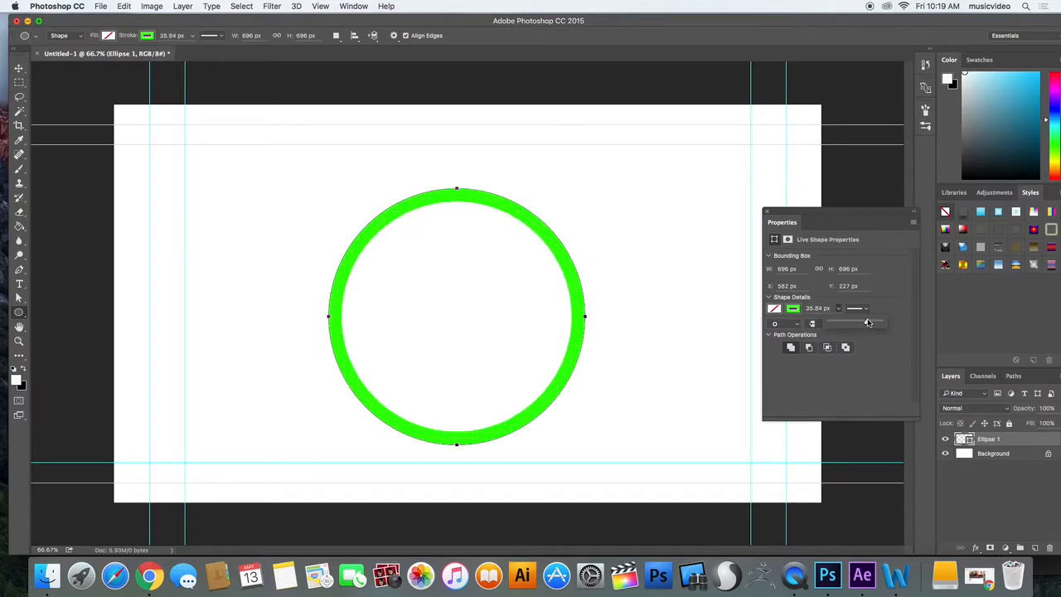
Step: Duplicate the green ring, scale the copy proportionally to about 126%, and position it concentrically around the original
{"action": "left_click", "coordinate": [22, 72]}
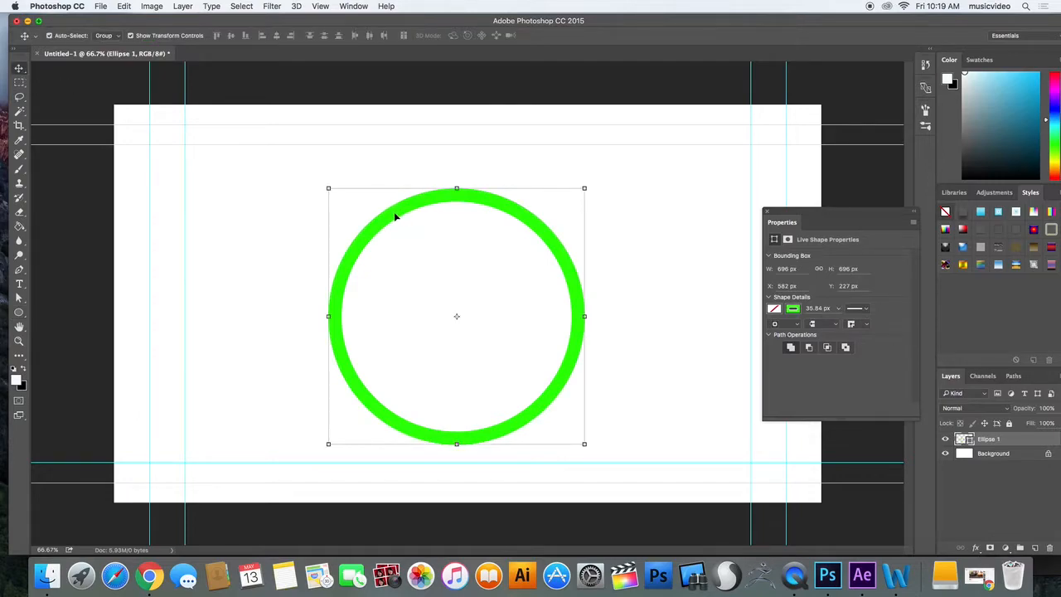
{"action": "left_click_drag", "start_coordinate": [395, 217], "coordinate": [376, 203], "text": "alt"}
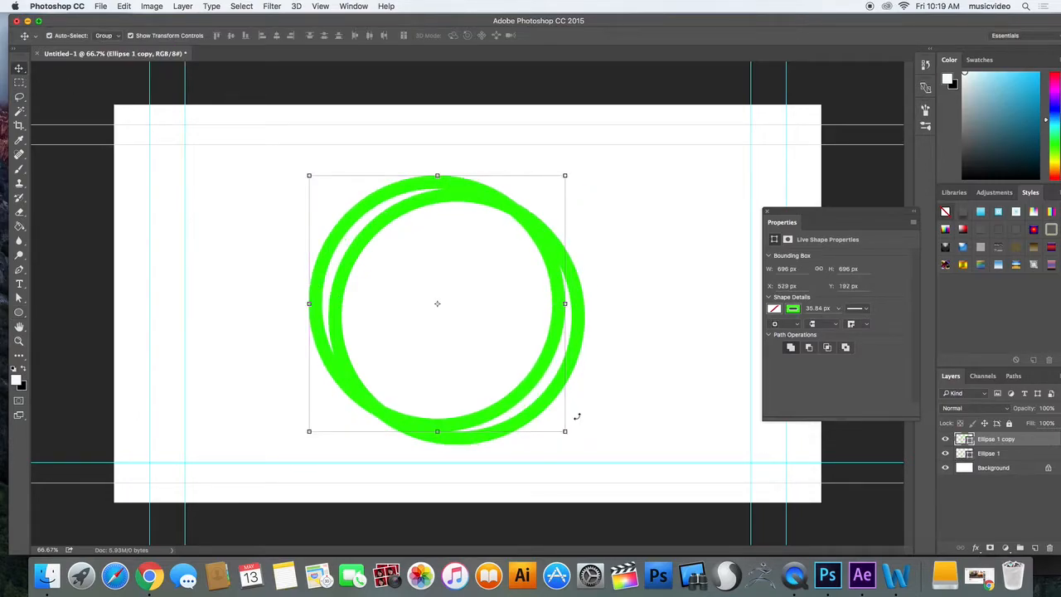
{"action": "left_click_drag", "start_coordinate": [565, 431], "coordinate": [624, 489], "text": "shift"}
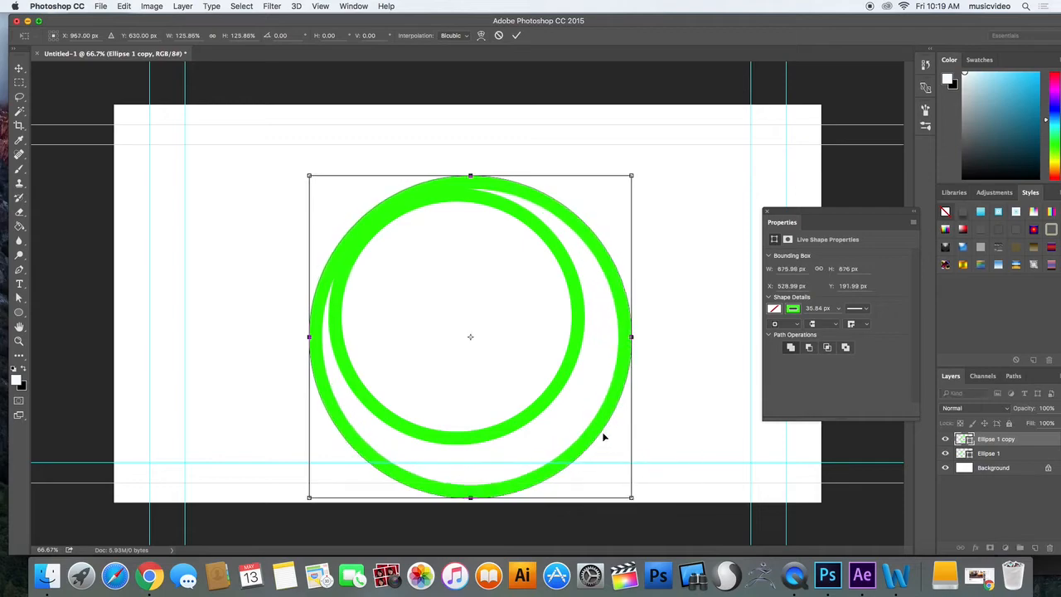
{"action": "left_click_drag", "start_coordinate": [588, 412], "coordinate": [582, 406]}
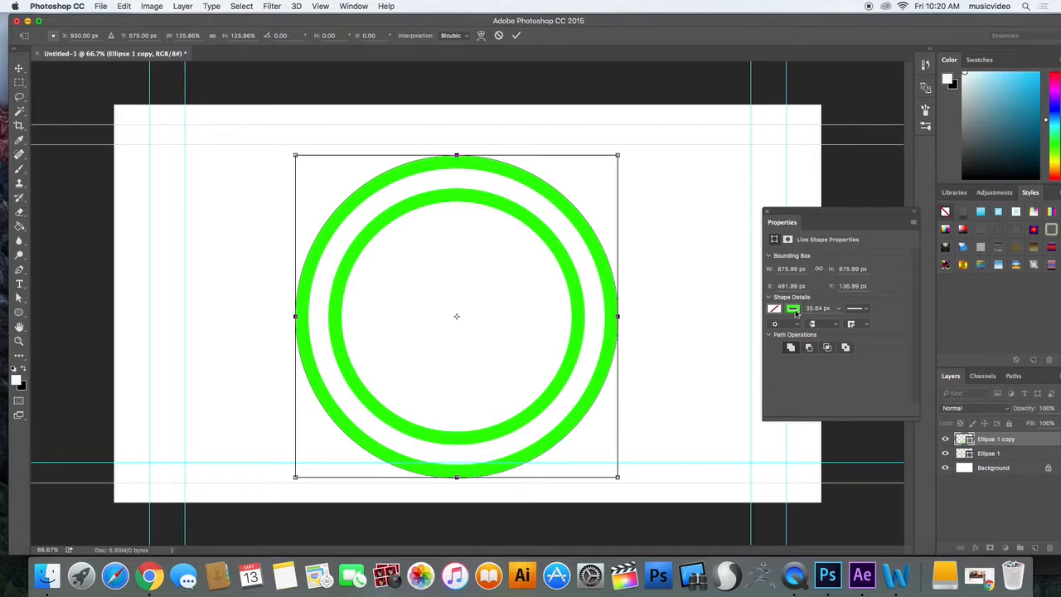
{"action": "key", "text": "XF86AudioLowerVolume"}
{"action": "key", "text": "XF86AudioLowerVolume"}
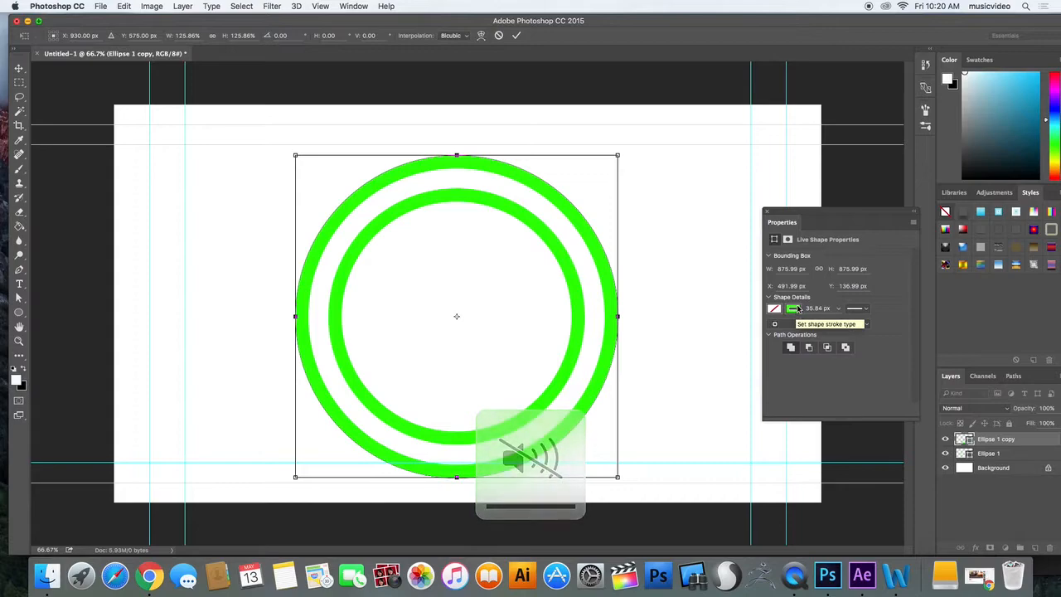
{"action": "key", "text": "Return"}
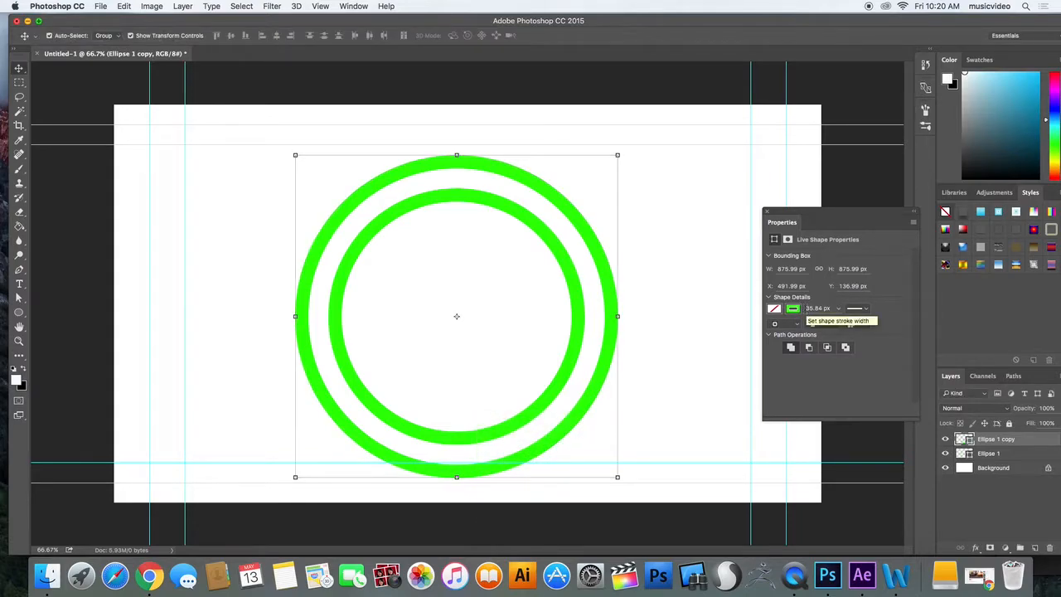
Step: Change the outer ring's stroke to yellow and reduce its width to about 23.66 px
{"action": "left_click", "coordinate": [793, 309]}
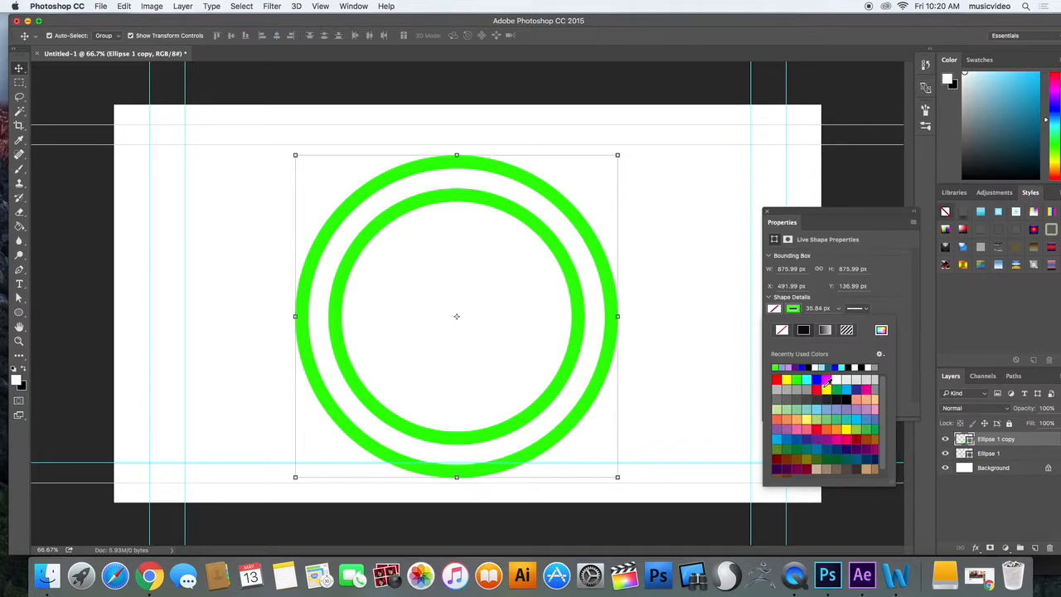
{"action": "left_click", "coordinate": [826, 386]}
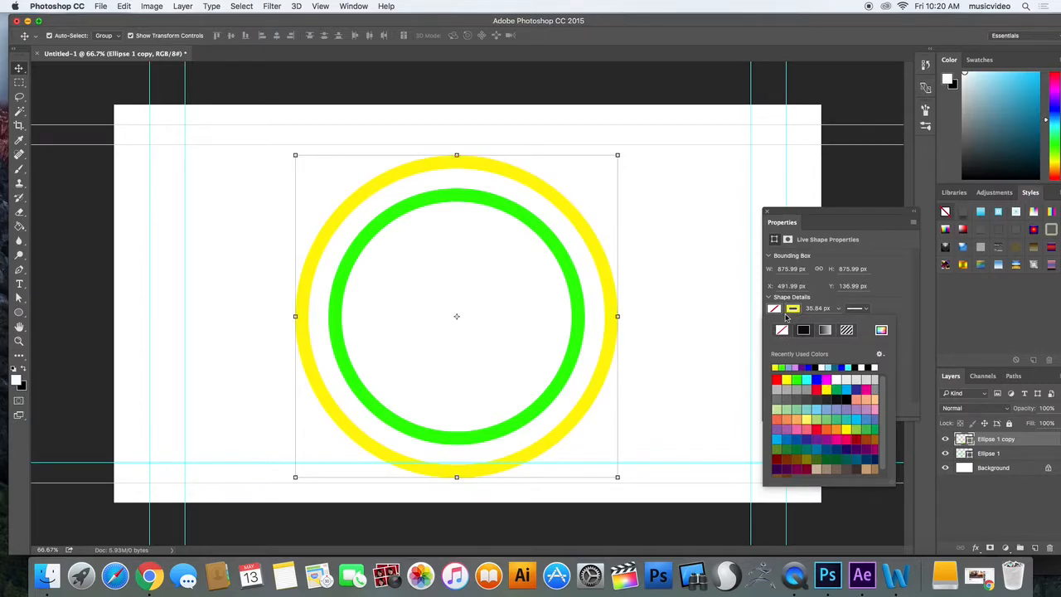
{"action": "left_click", "coordinate": [837, 310]}
{"action": "mouse_move", "coordinate": [837, 321]}
{"action": "left_mouse_down"}
{"action": "mouse_move", "coordinate": [858, 322]}
{"action": "mouse_move", "coordinate": [826, 323]}
{"action": "left_mouse_up"}
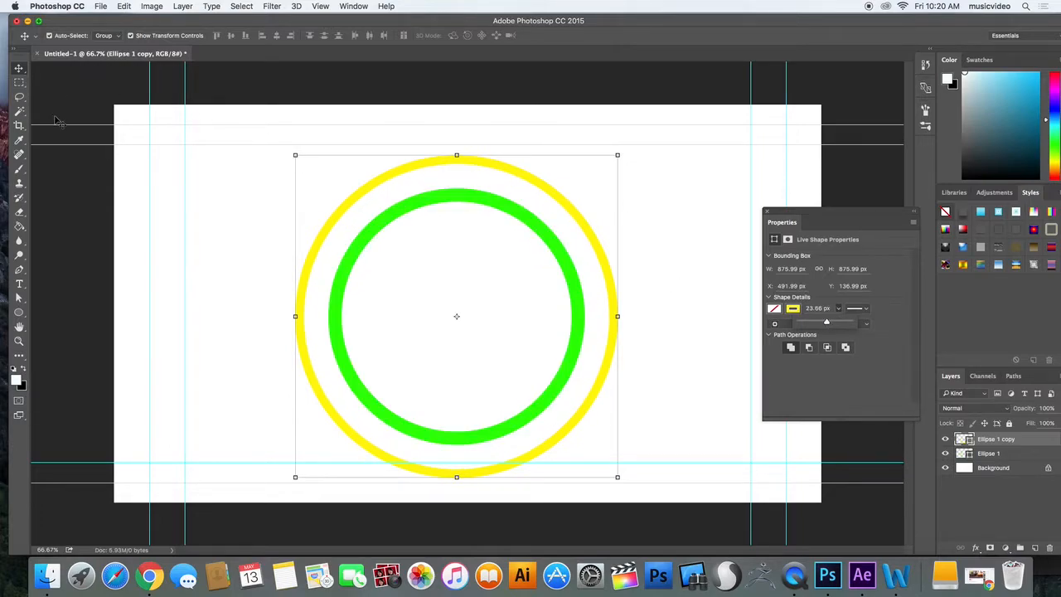
Step: Draw a circle about 368 px in diameter inside the green ring and fill it with light purple
{"action": "left_click", "coordinate": [17, 314]}
{"action": "mouse_move", "coordinate": [395, 256]}
{"action": "left_mouse_down"}
{"action": "mouse_move", "coordinate": [525, 373]}
{"action": "mouse_move", "coordinate": [532, 392]}
{"action": "left_mouse_up"}
{"action": "left_click", "coordinate": [791, 309]}
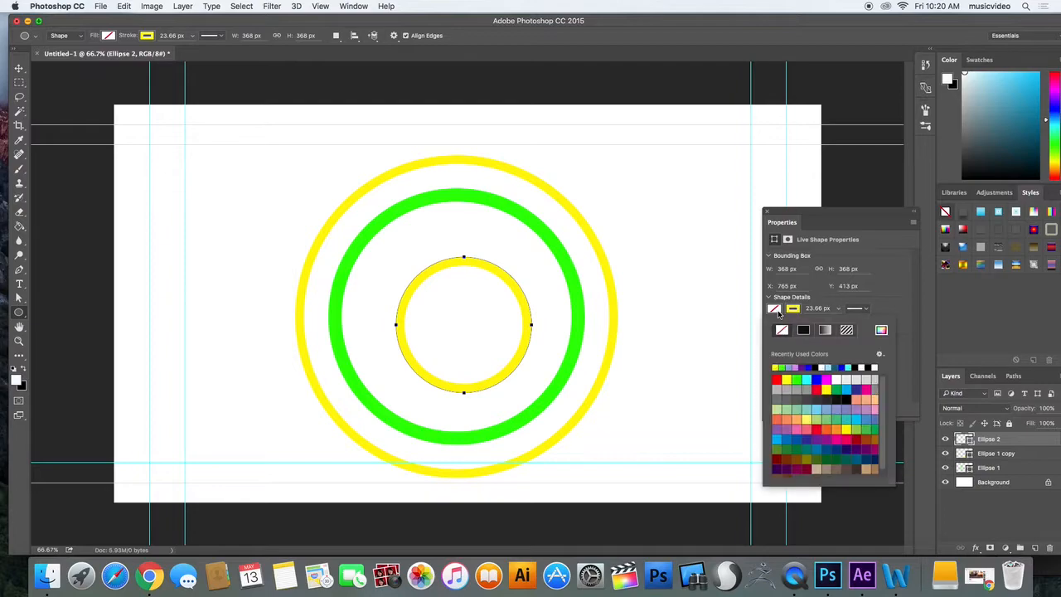
{"action": "left_click", "coordinate": [798, 366]}
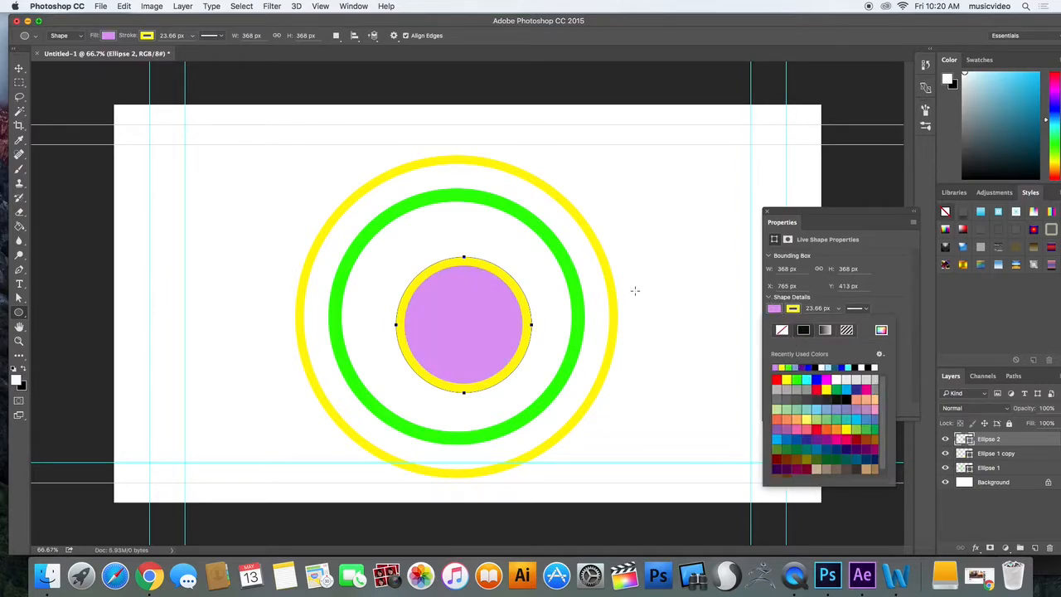
Step: Select the three ellipse layers and align their vertical and horizontal centres
{"action": "left_click", "coordinate": [18, 68]}
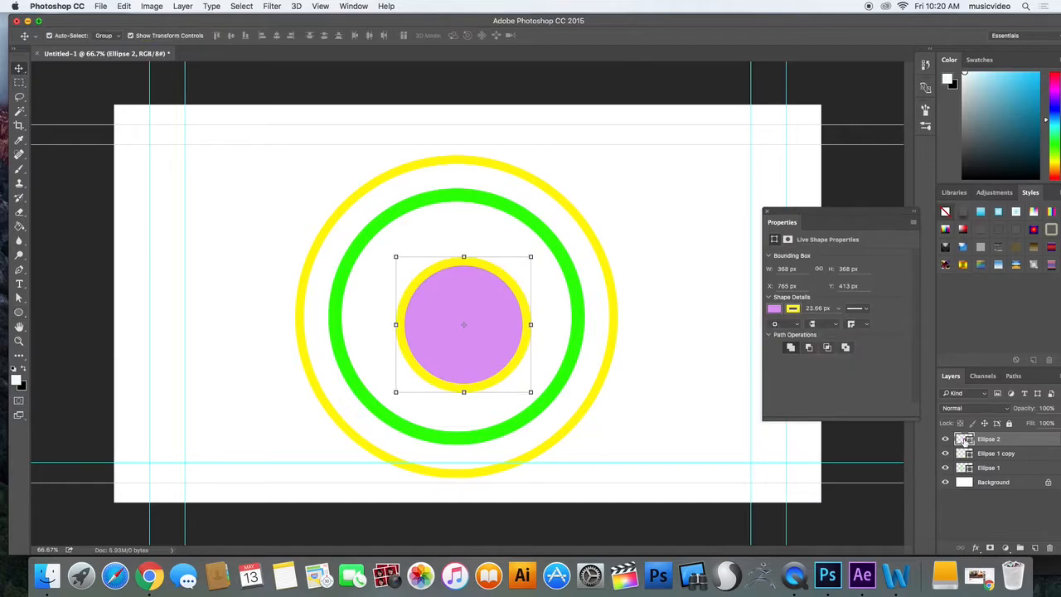
{"action": "left_click", "coordinate": [1021, 470], "text": "shift"}
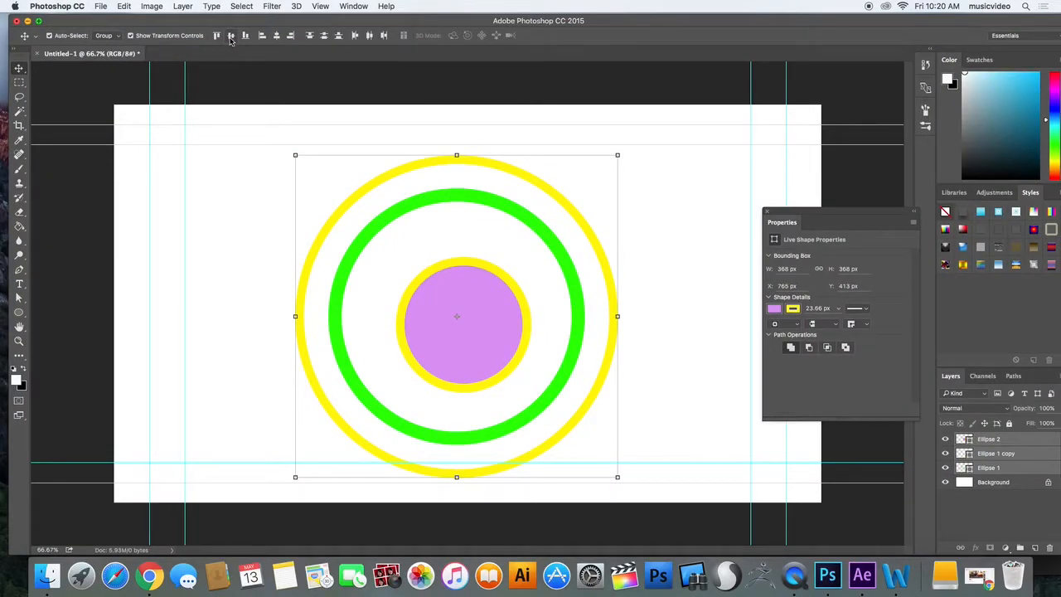
{"action": "left_click", "coordinate": [230, 37]}
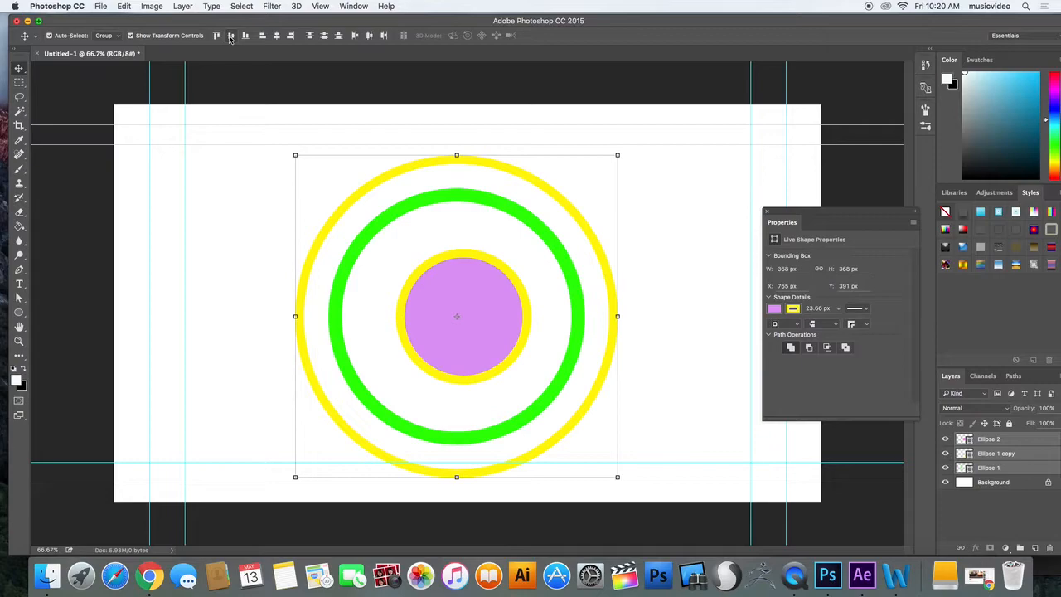
{"action": "left_click", "coordinate": [277, 36]}
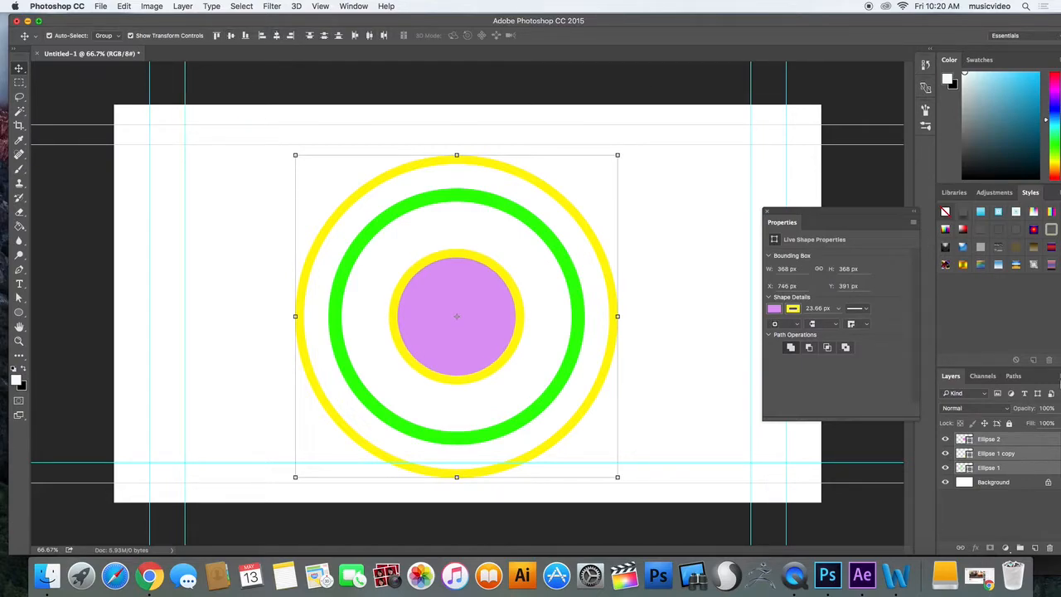
Step: Rasterize the three ellipse layers together, leaving the Background layer out
{"action": "left_click", "coordinate": [1023, 506]}
{"action": "left_click", "coordinate": [1009, 445]}
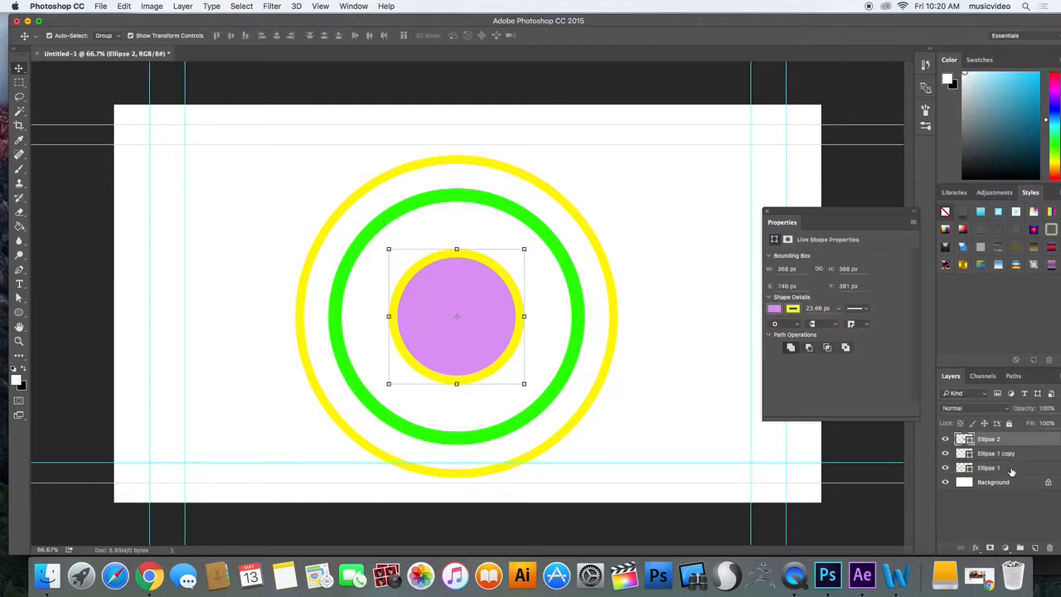
{"action": "left_click", "coordinate": [1011, 469], "text": "shift"}
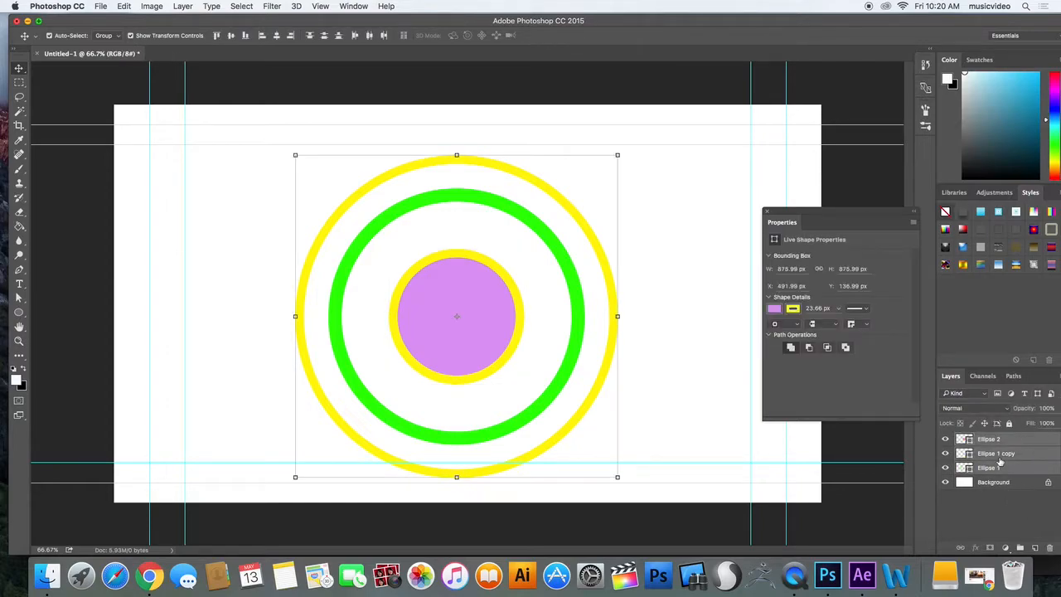
{"action": "left_click", "coordinate": [183, 6]}
{"action": "mouse_move", "coordinate": [256, 235]}
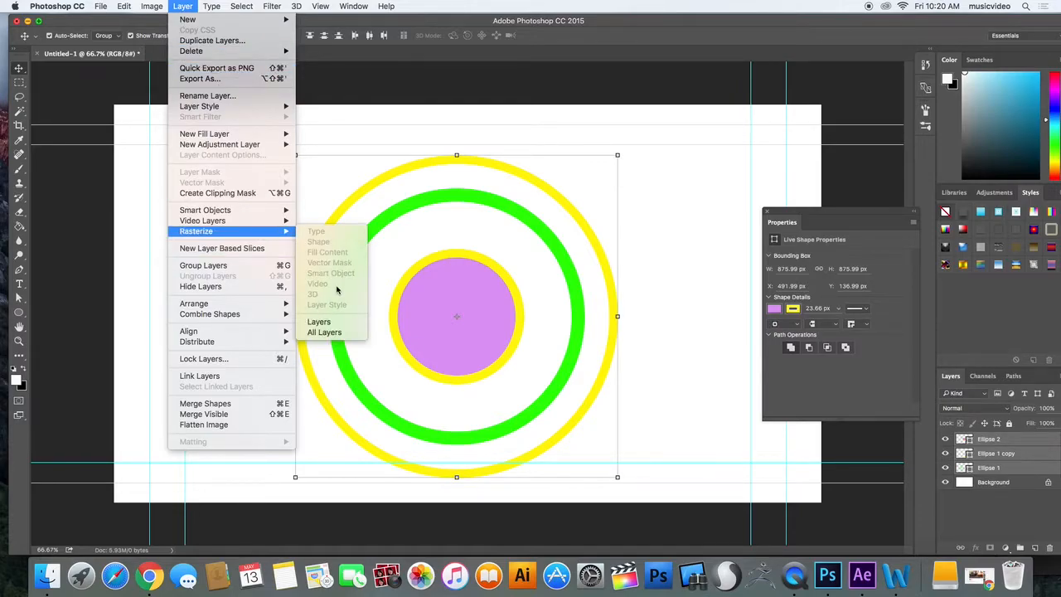
{"action": "left_click", "coordinate": [344, 323]}
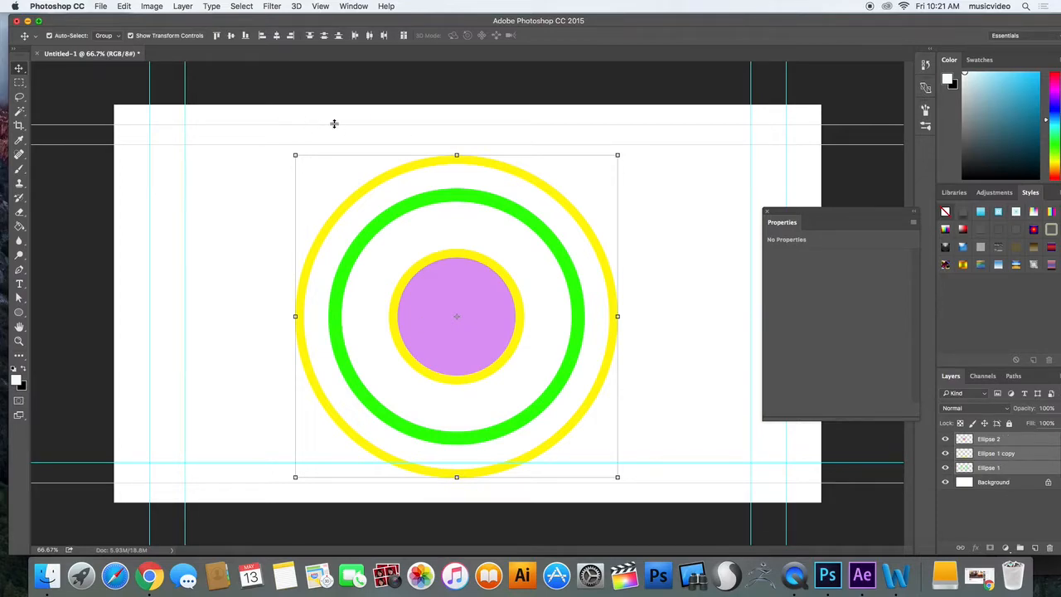
Step: Delete a thin horizontal strip through the middle of the purple circle on the Ellipse 2 layer using the Rectangular Marquee tool
{"action": "left_click", "coordinate": [19, 83]}
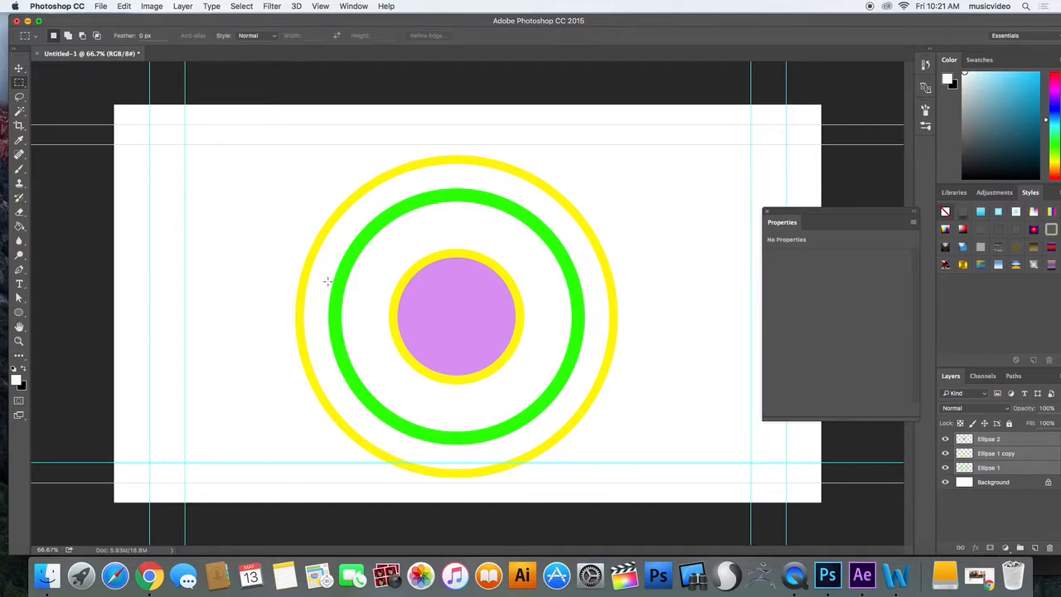
{"action": "right_click", "coordinate": [21, 84]}
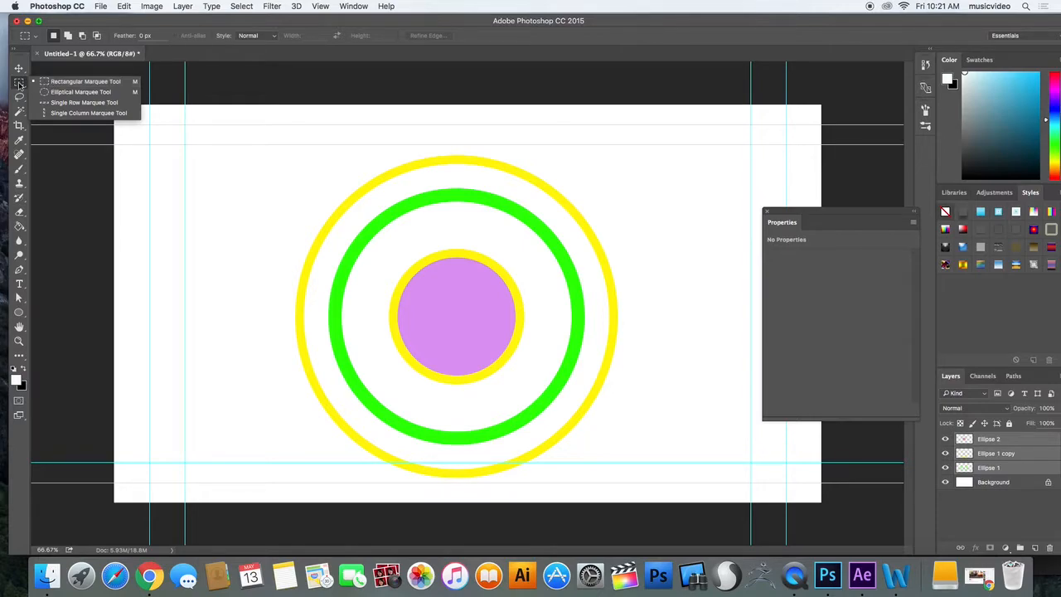
{"action": "left_click", "coordinate": [21, 83]}
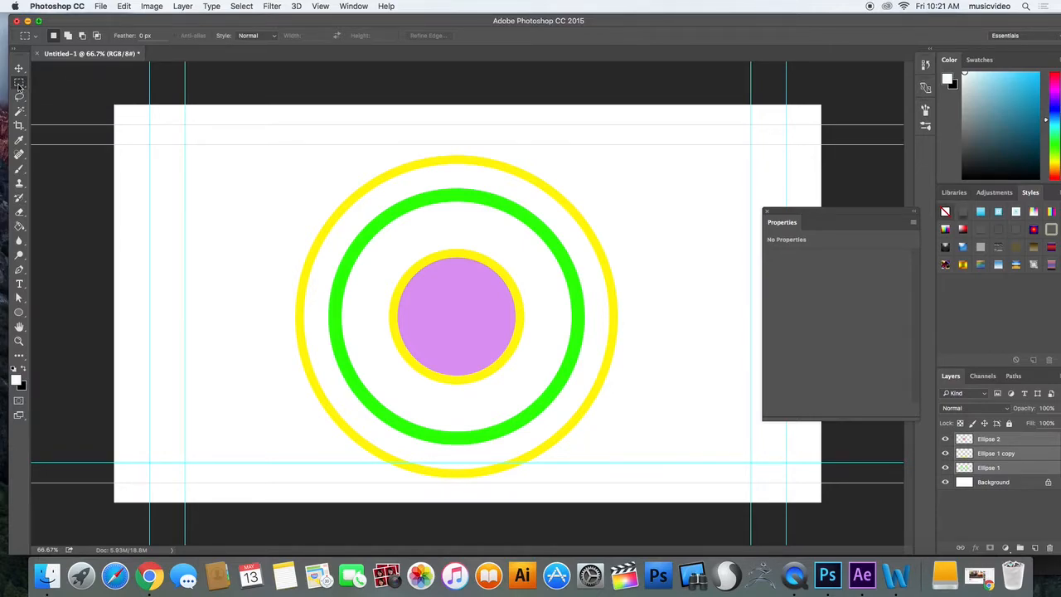
{"action": "right_click", "coordinate": [20, 84]}
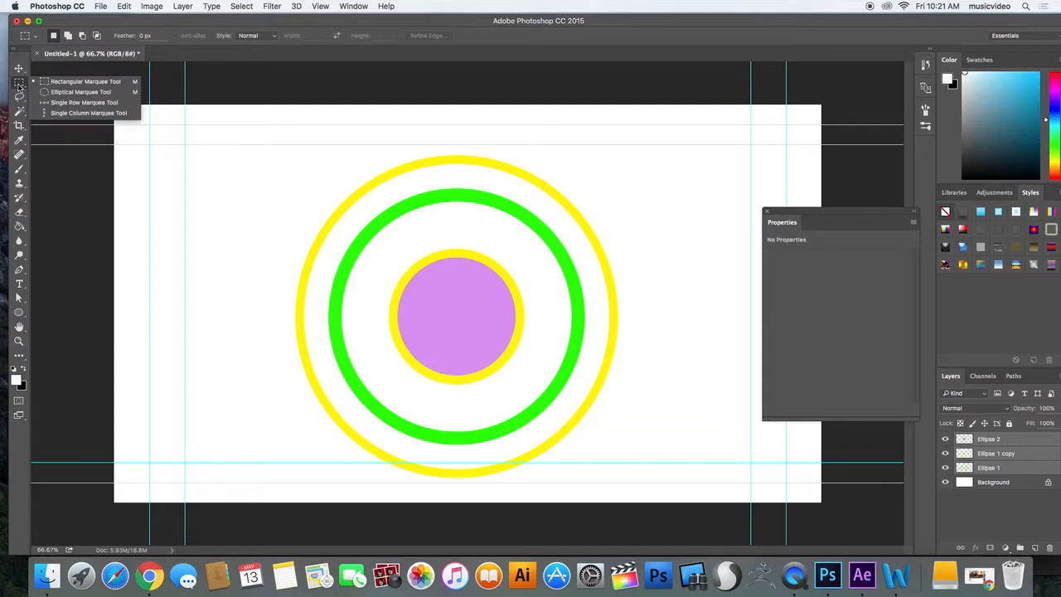
{"action": "left_click", "coordinate": [43, 82]}
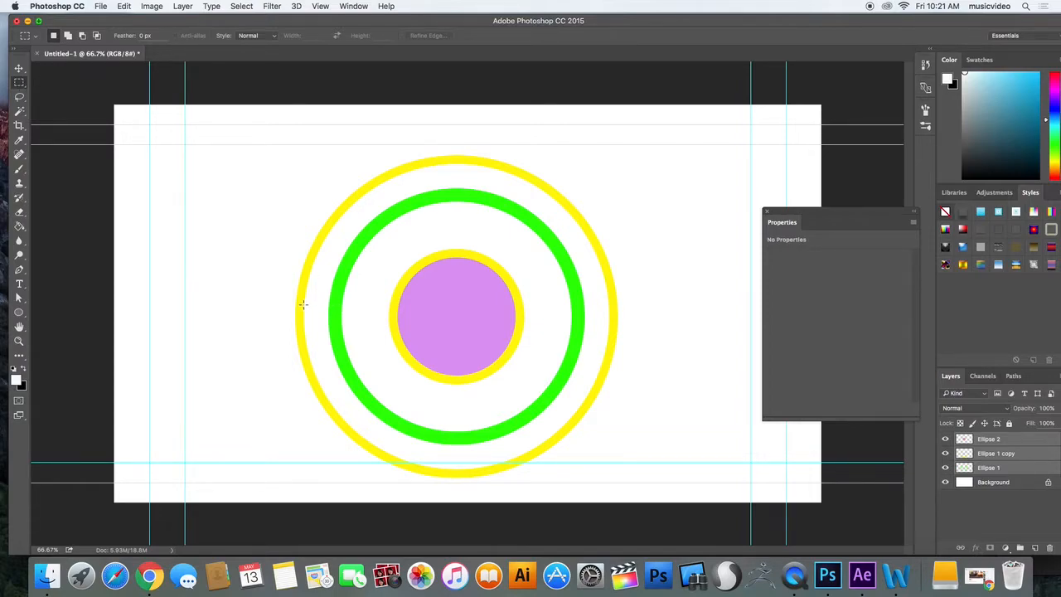
{"action": "left_click_drag", "start_coordinate": [241, 303], "coordinate": [675, 325]}
{"action": "left_click", "coordinate": [985, 497]}
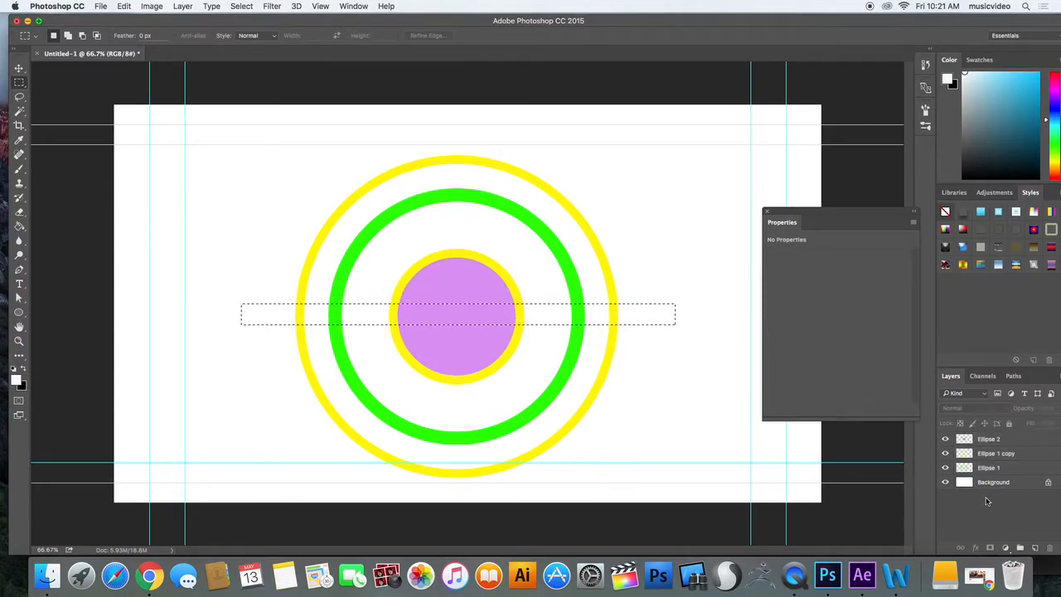
{"action": "left_click", "coordinate": [971, 440]}
{"action": "key", "text": "Delete"}
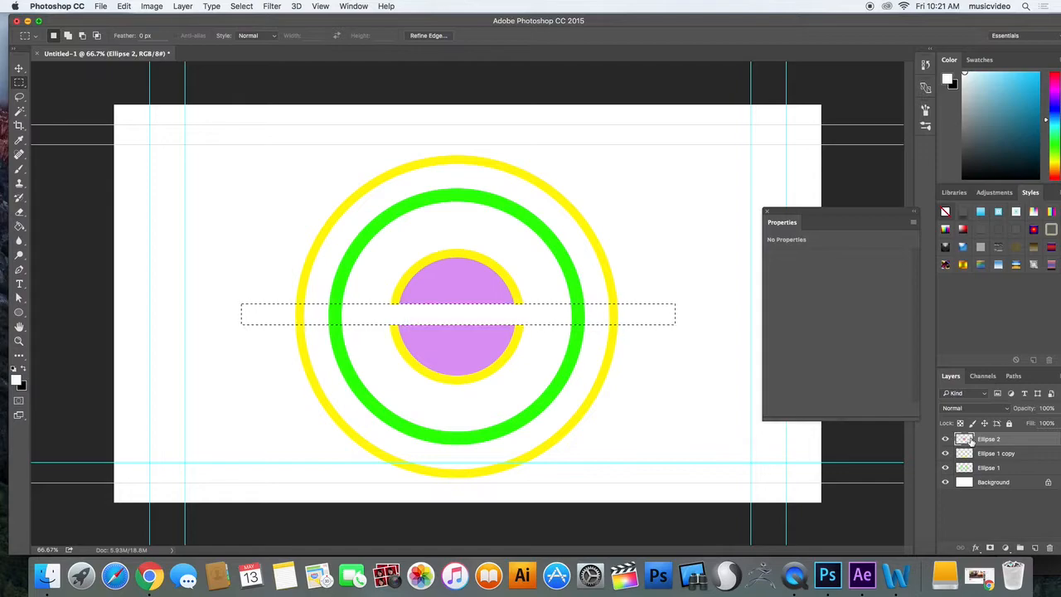
Step: Cut a wide vertical strip and a thin horizontal strip out of the outer yellow ring on the Ellipse 1 copy layer
{"action": "left_click", "coordinate": [443, 138]}
{"action": "left_click", "coordinate": [944, 454]}
{"action": "left_click", "coordinate": [945, 453]}
{"action": "left_click", "coordinate": [972, 454]}
{"action": "left_click_drag", "start_coordinate": [414, 125], "coordinate": [516, 498]}
{"action": "key", "text": "Delete"}
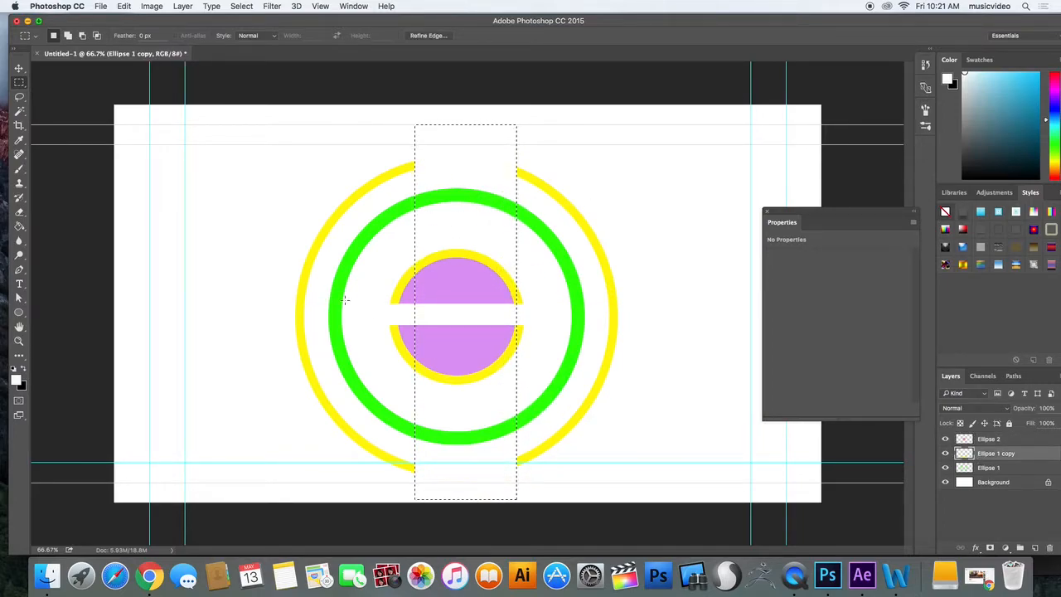
{"action": "left_click_drag", "start_coordinate": [256, 305], "coordinate": [642, 324]}
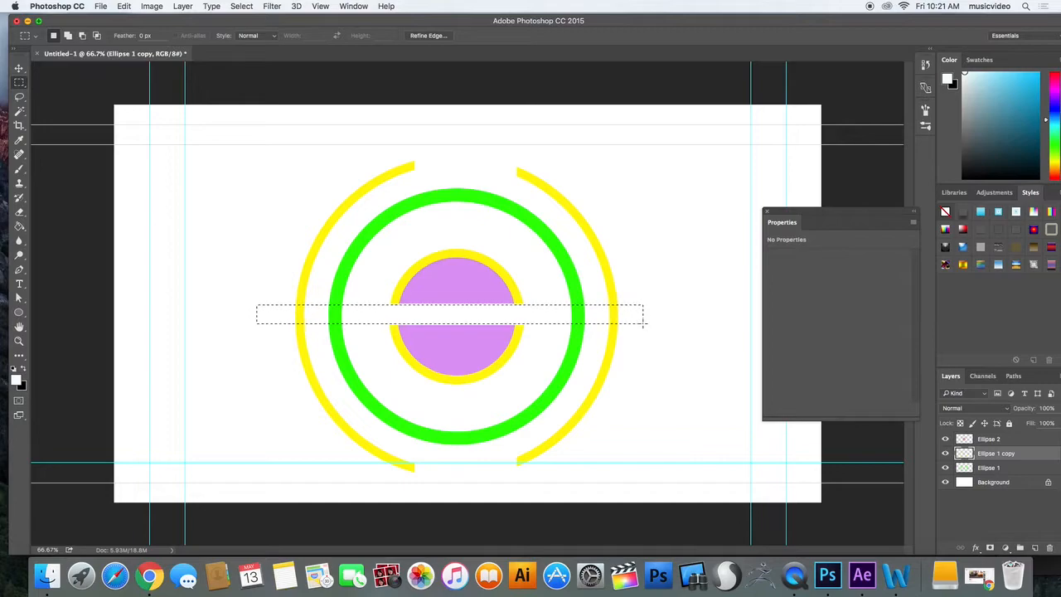
Step: Cut a narrow vertical strip out of the green ring on the Ellipse 1 layer and clear the selection
{"action": "left_click", "coordinate": [991, 471]}
{"action": "left_click", "coordinate": [690, 339]}
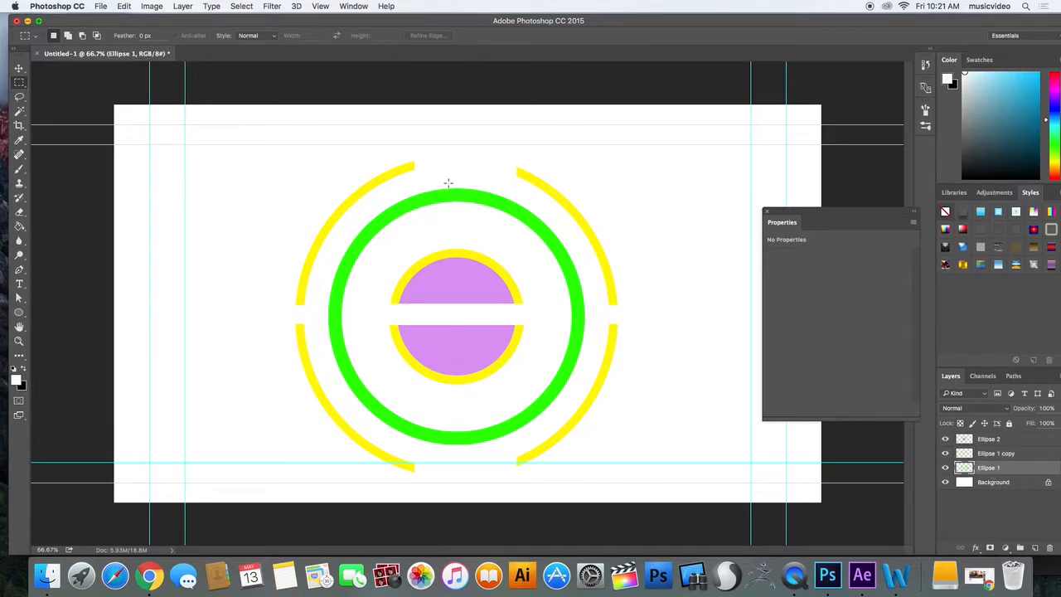
{"action": "left_click_drag", "start_coordinate": [444, 174], "coordinate": [475, 463]}
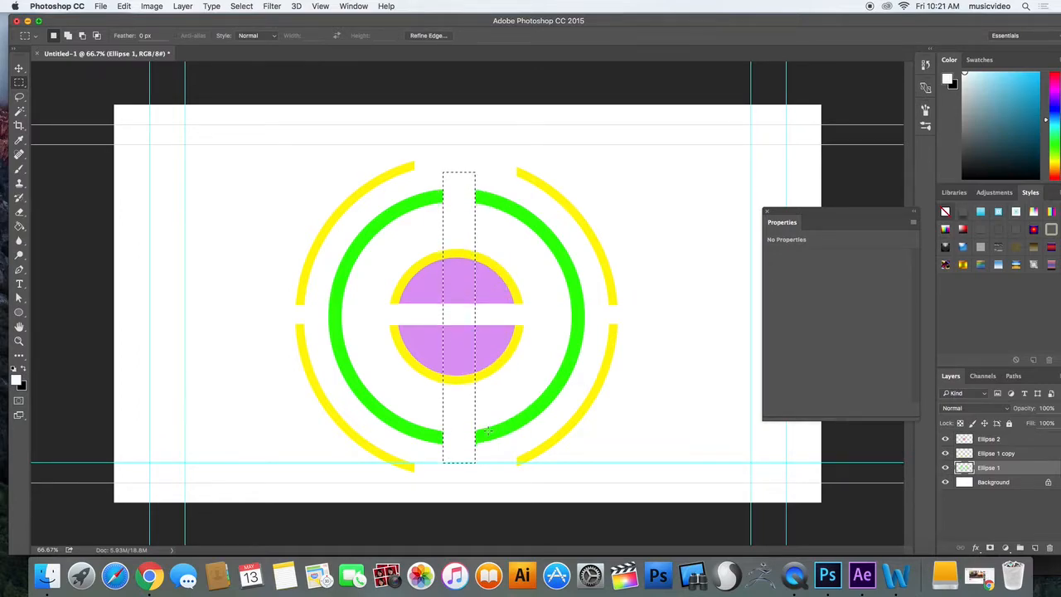
{"action": "left_click", "coordinate": [478, 235]}
Step: Save the document in Photoshop format as "video graphic.psd" in the After Effects Images folder on the Desktop, keeping layers
{"action": "left_click", "coordinate": [100, 5]}
{"action": "left_click", "coordinate": [137, 126]}
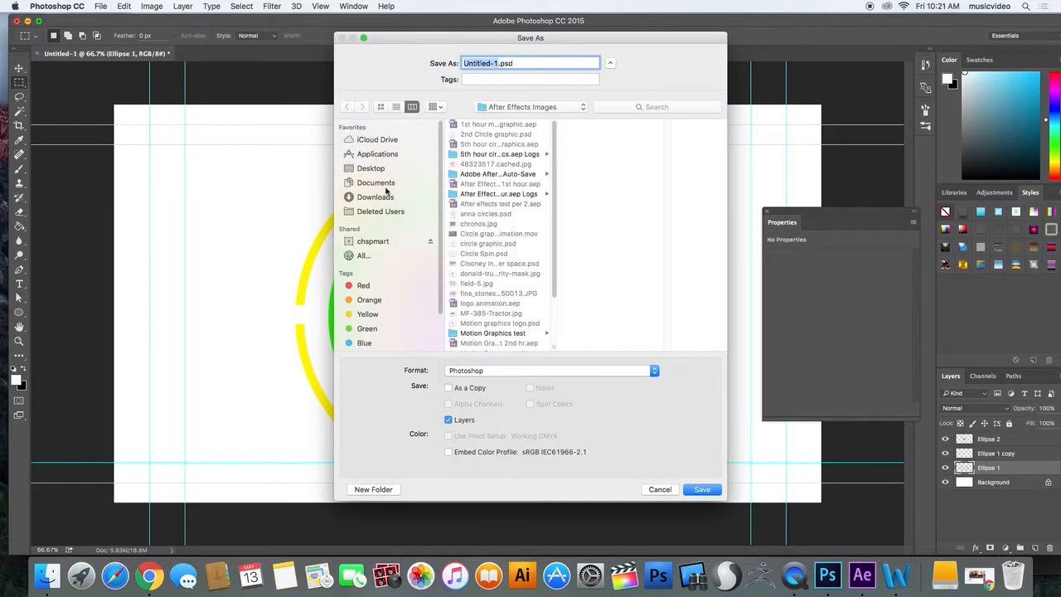
{"action": "left_click", "coordinate": [367, 170]}
{"action": "left_click", "coordinate": [482, 166]}
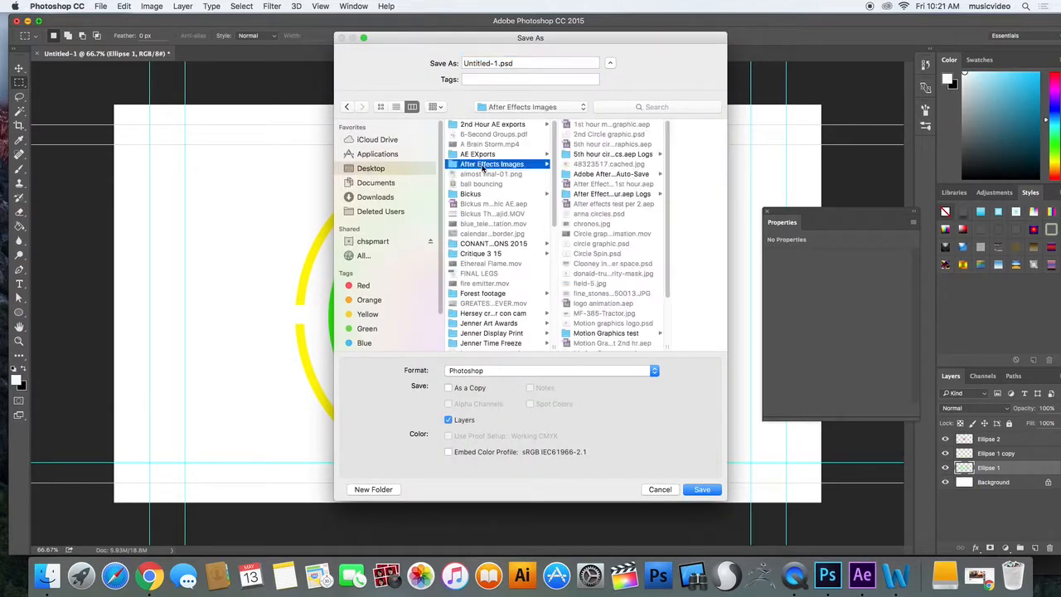
{"action": "left_click_drag", "start_coordinate": [496, 63], "coordinate": [424, 57]}
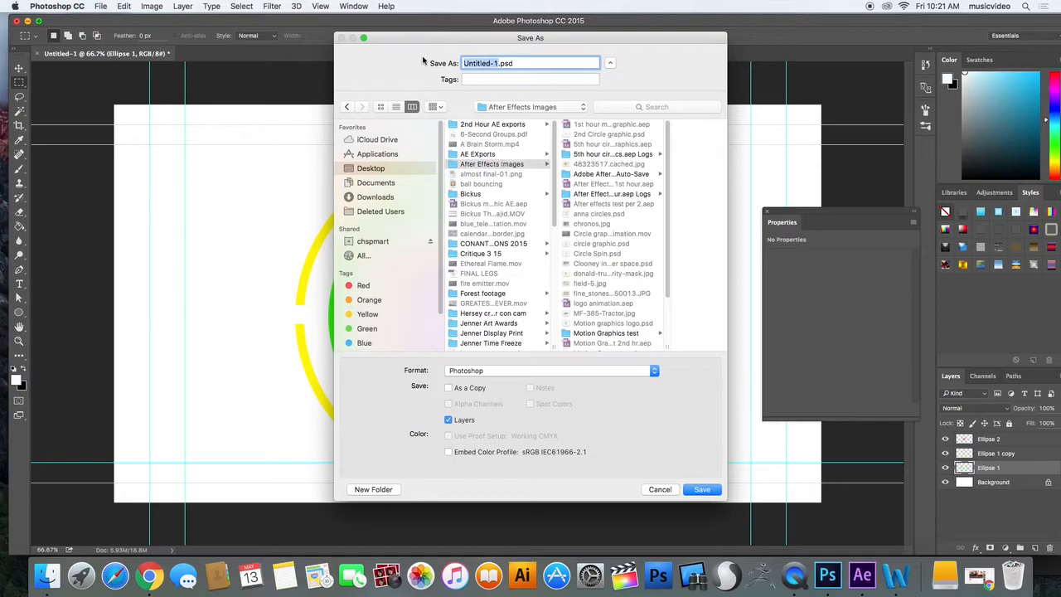
{"action": "type", "text": "video gsraphic"}
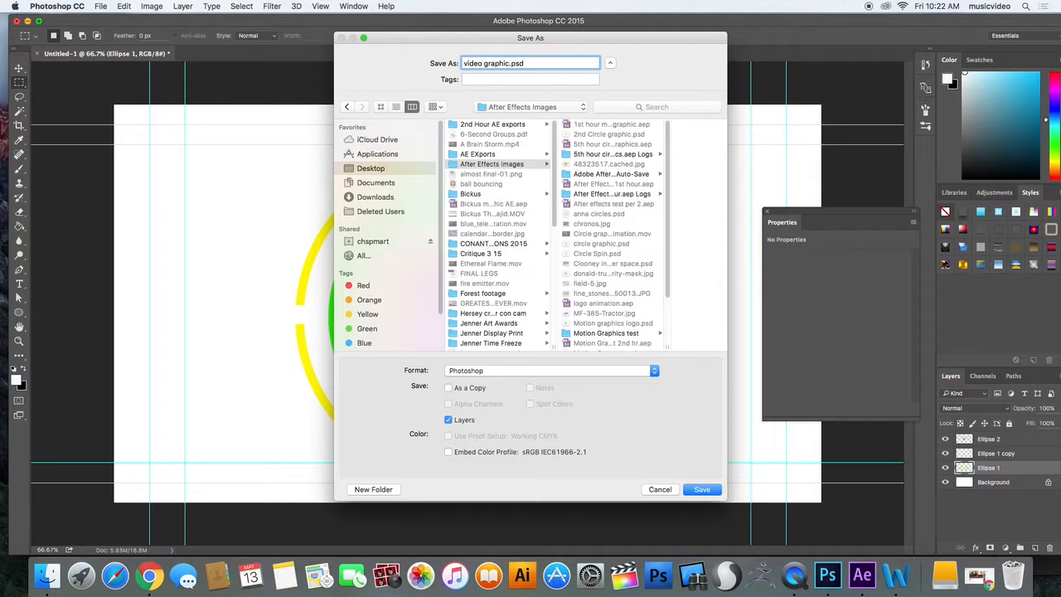
{"action": "key", "text": "Return"}
{"action": "key", "text": "Return"}
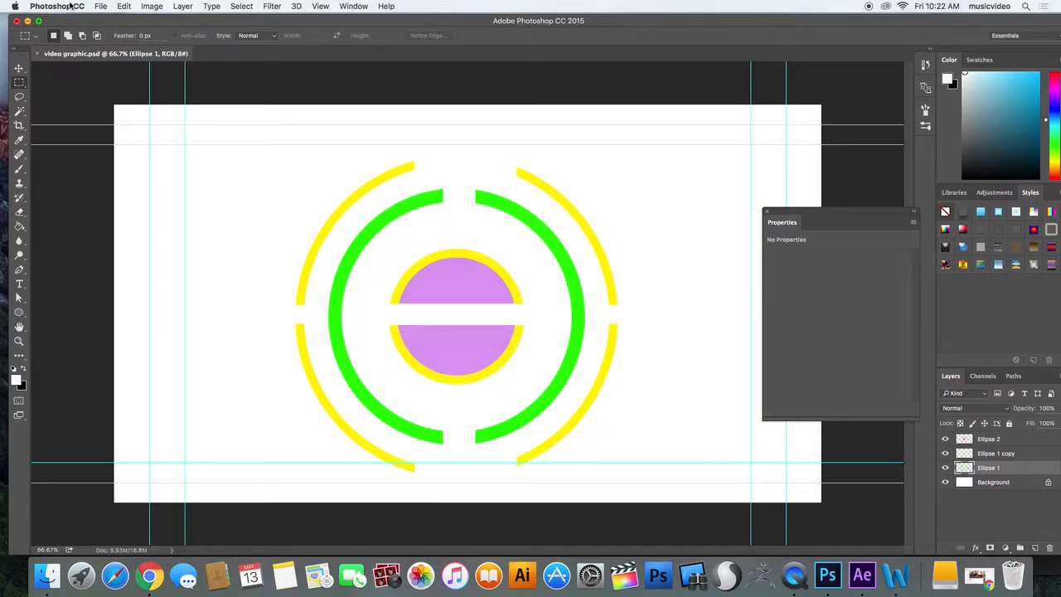
Step: Switch to After Effects and bring video graphic.psd into the project from the After Effects Images desktop folder
{"action": "left_click", "coordinate": [28, 21]}
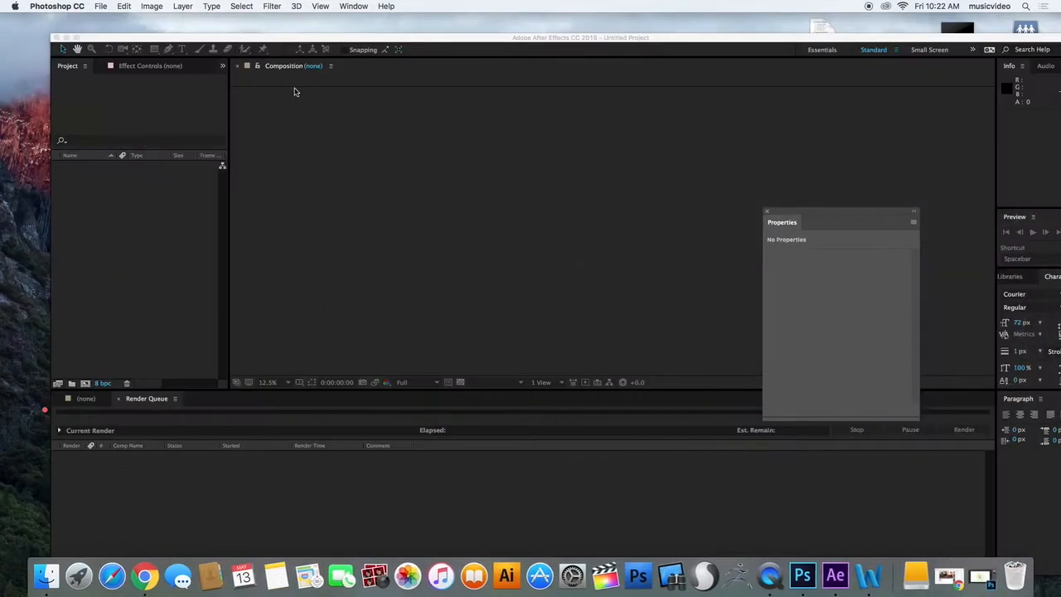
{"action": "left_click", "coordinate": [154, 39]}
{"action": "left_click_drag", "start_coordinate": [153, 39], "coordinate": [353, 23]}
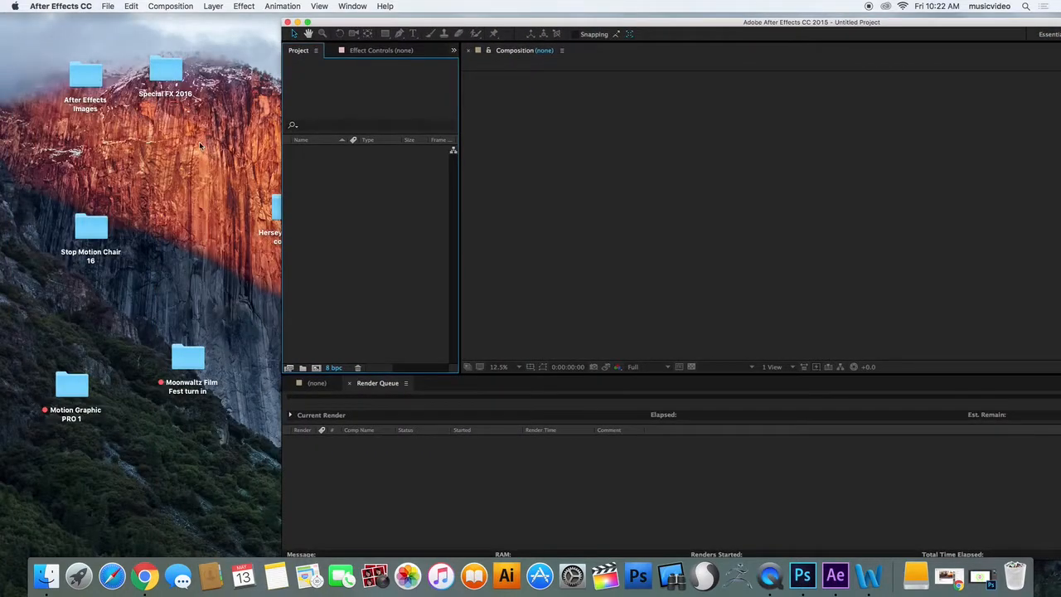
{"action": "left_click", "coordinate": [93, 80]}
{"action": "double_click", "coordinate": [93, 81]}
{"action": "left_click_drag", "start_coordinate": [396, 75], "coordinate": [413, 278]}
{"action": "left_click_drag", "start_coordinate": [714, 537], "coordinate": [362, 184]}
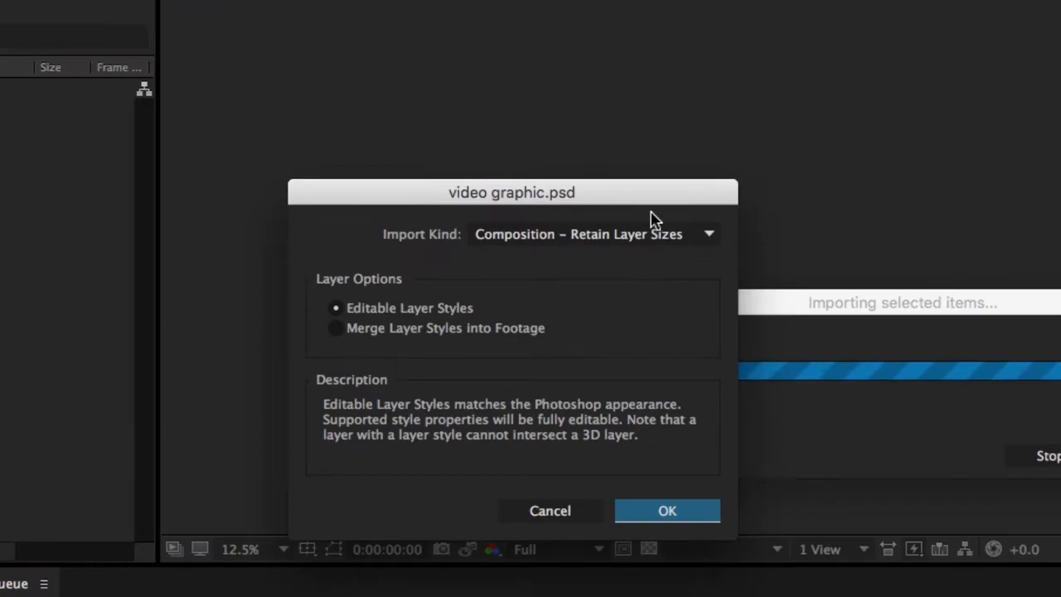
Step: Import video graphic.psd as Composition – Retain Layer Sizes with Editable Layer Styles
{"action": "left_click", "coordinate": [693, 218]}
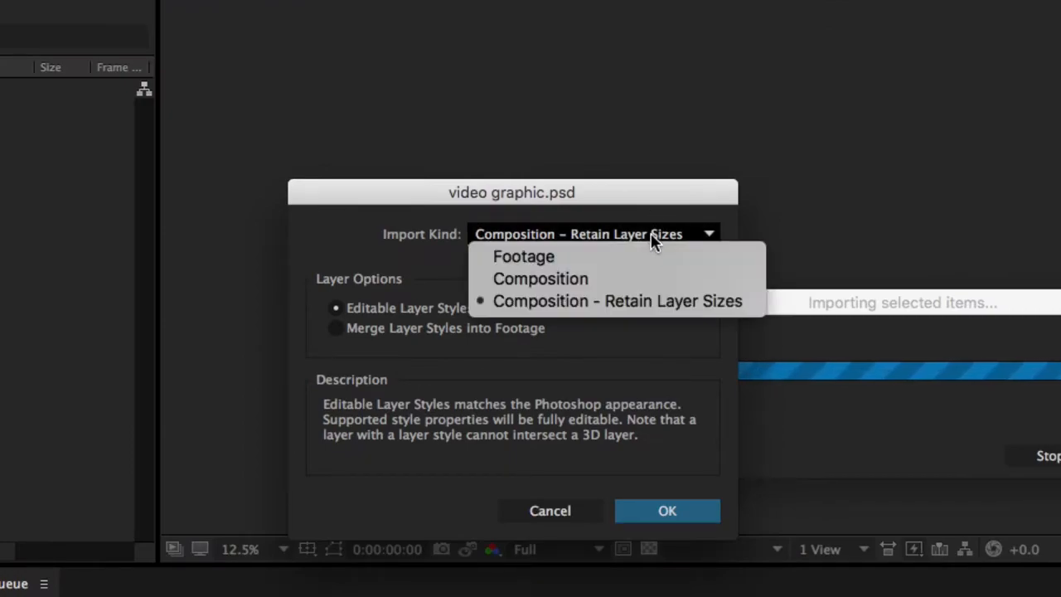
{"action": "left_click", "coordinate": [599, 257]}
{"action": "left_click", "coordinate": [630, 237]}
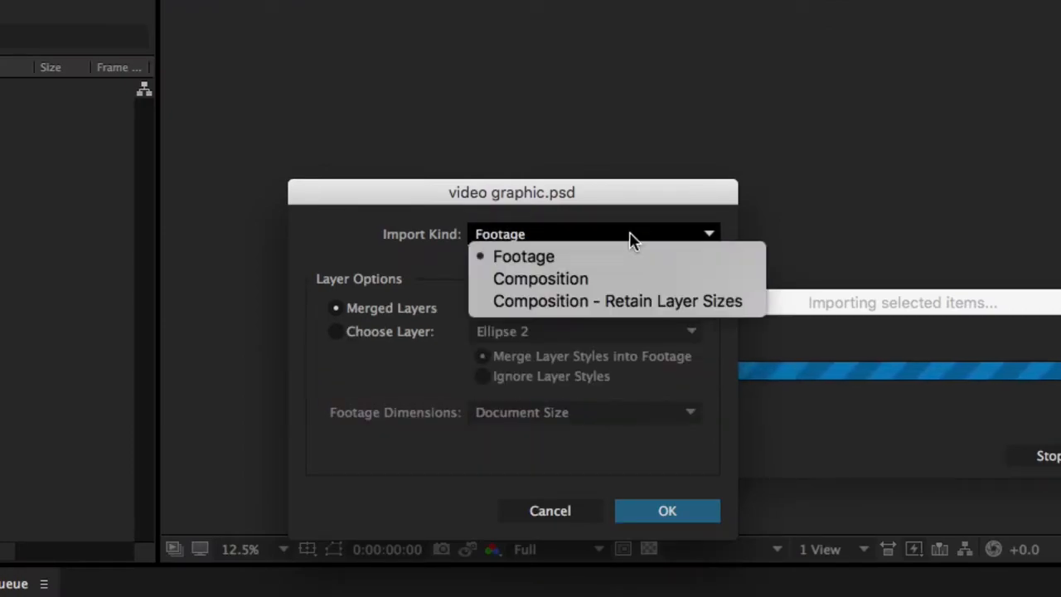
{"action": "left_click", "coordinate": [631, 304]}
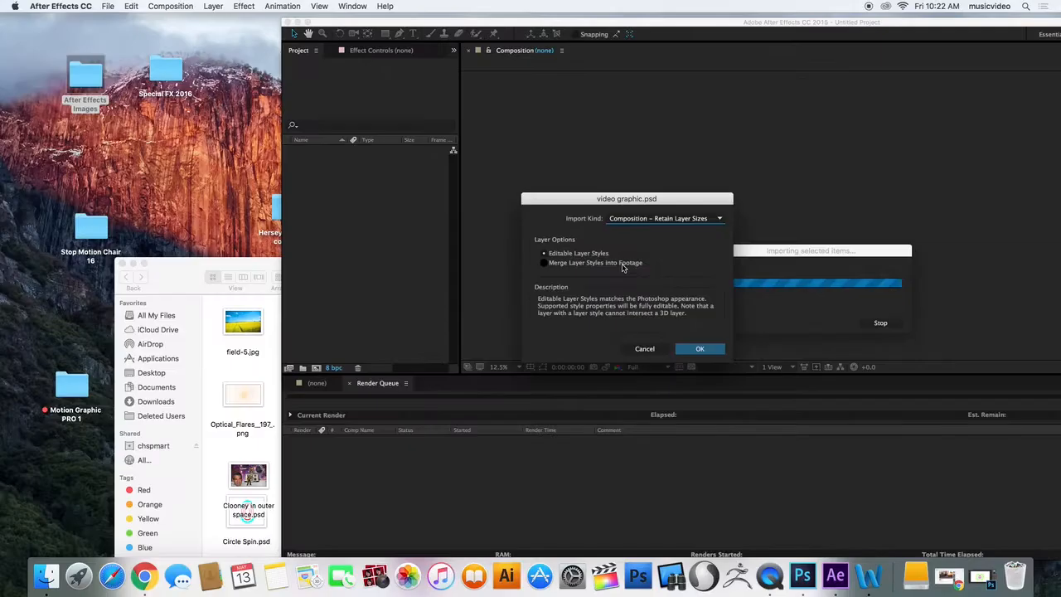
{"action": "left_click", "coordinate": [677, 517]}
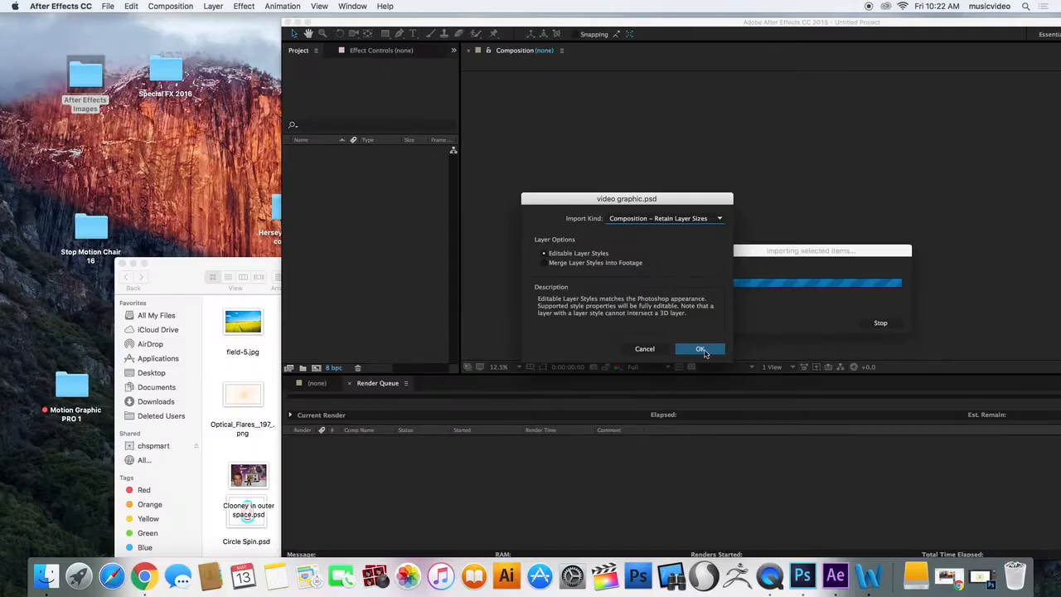
Step: Create a new composition named "Graphic Animaton" with the HDTV 1080 29.97 preset
{"action": "double_click", "coordinate": [698, 25]}
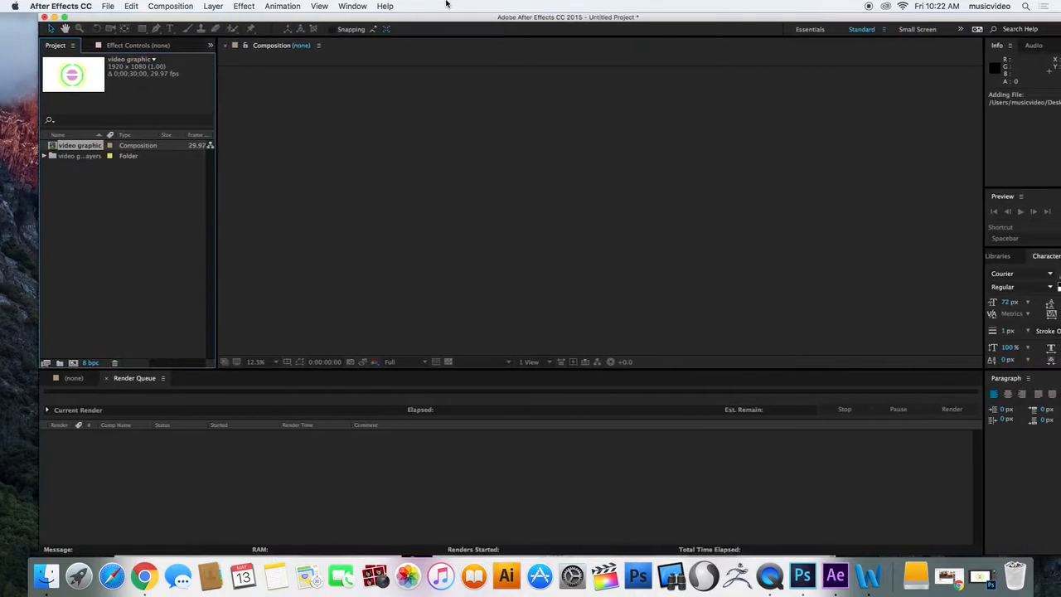
{"action": "left_click_drag", "start_coordinate": [113, 20], "coordinate": [124, 20]}
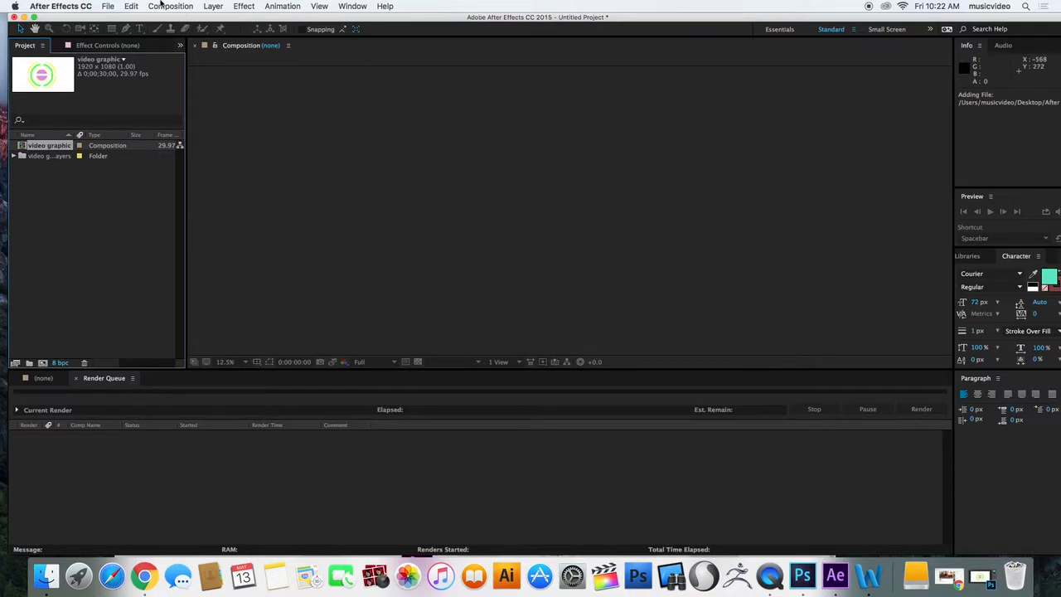
{"action": "left_click", "coordinate": [108, 5]}
{"action": "mouse_move", "coordinate": [124, 19]}
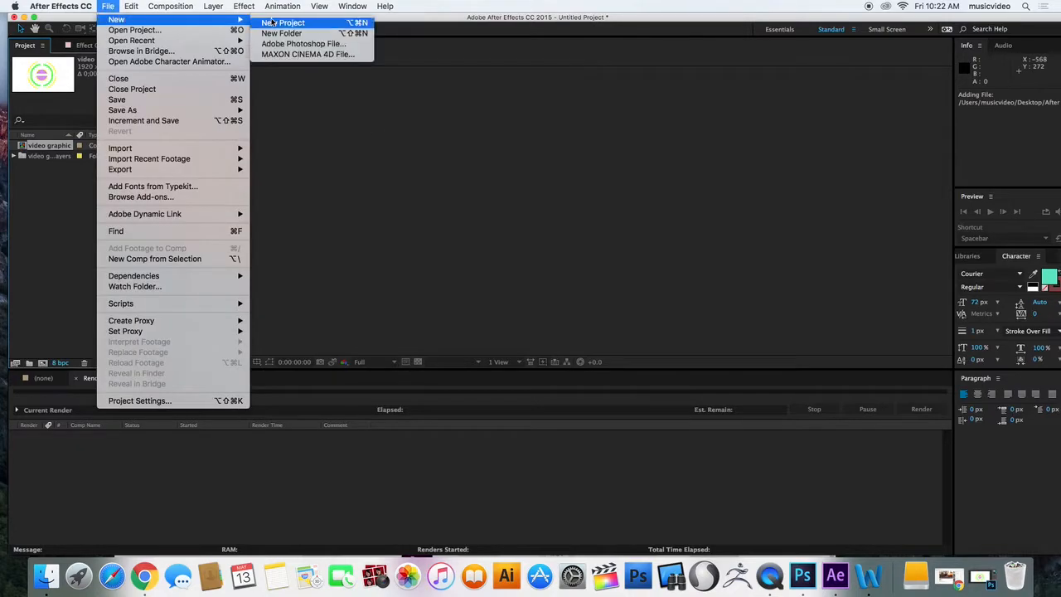
{"action": "mouse_move", "coordinate": [170, 6]}
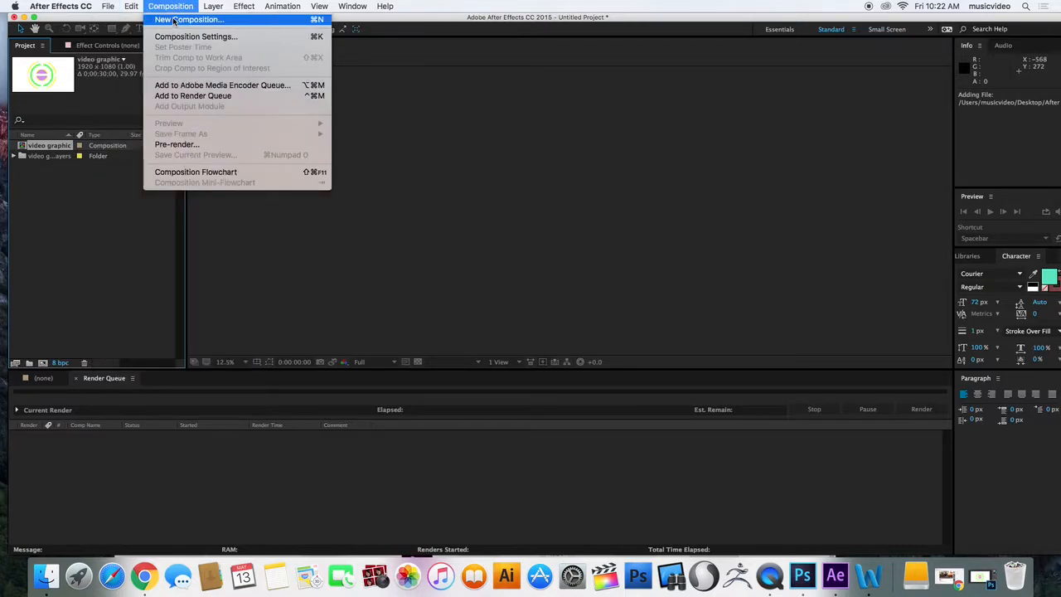
{"action": "left_click", "coordinate": [173, 20]}
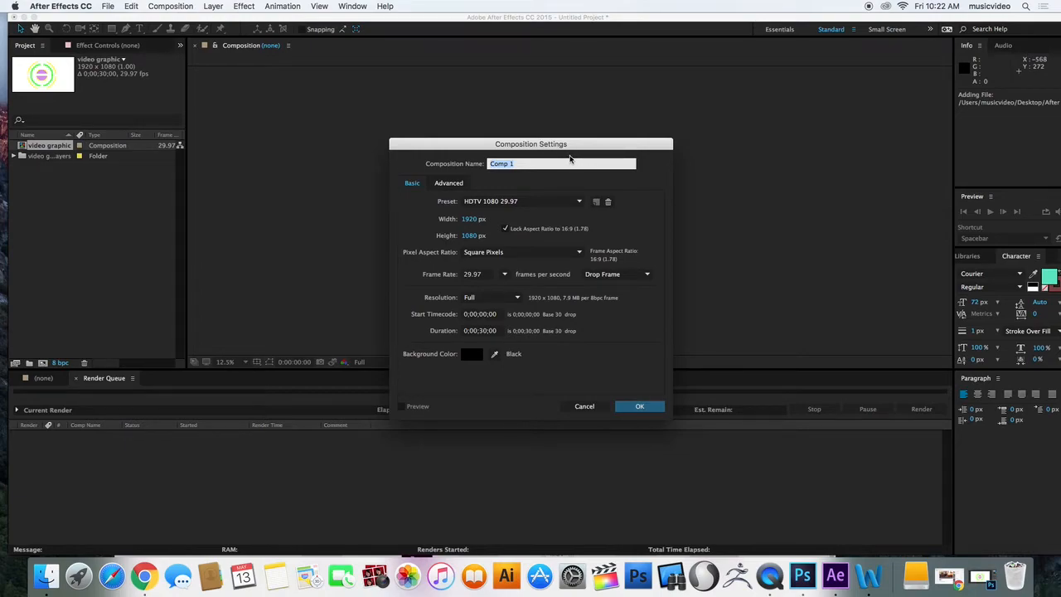
{"action": "type", "text": "C"}
{"action": "key", "text": "Return"}
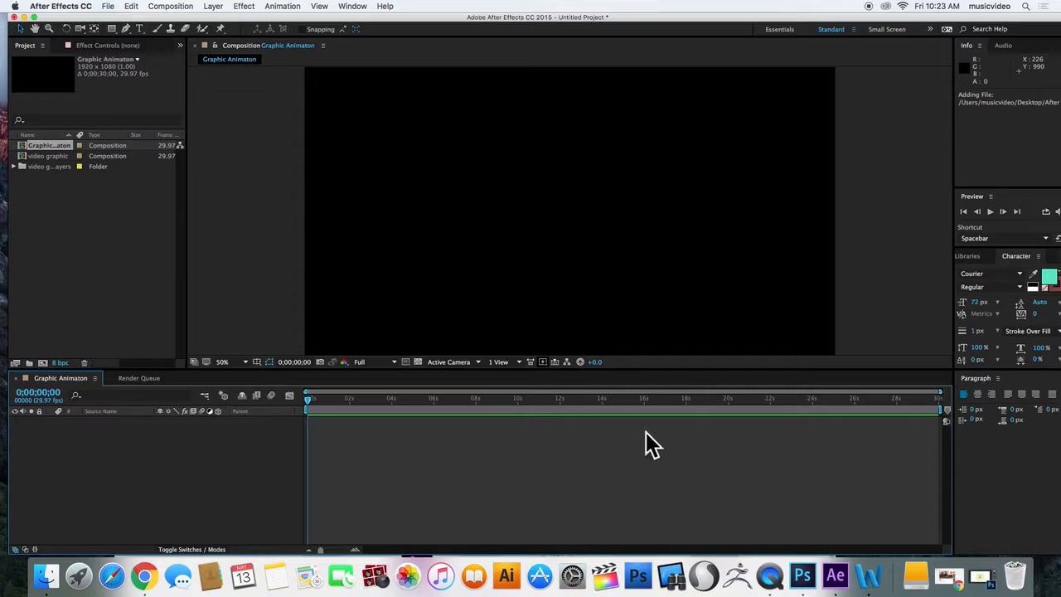
Step: Add the contents of the video graphic Layers folder to the Graphic Animaton timeline and delete the Background layer from it
{"action": "left_click", "coordinate": [41, 168]}
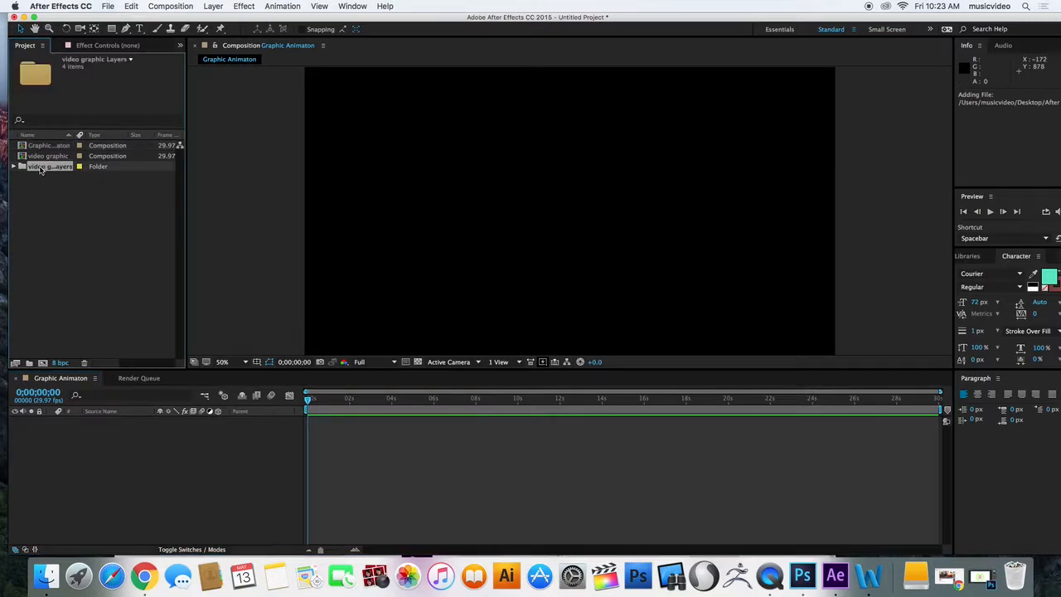
{"action": "left_click", "coordinate": [19, 165]}
{"action": "left_click", "coordinate": [18, 166]}
{"action": "left_click_drag", "start_coordinate": [46, 166], "coordinate": [89, 452]}
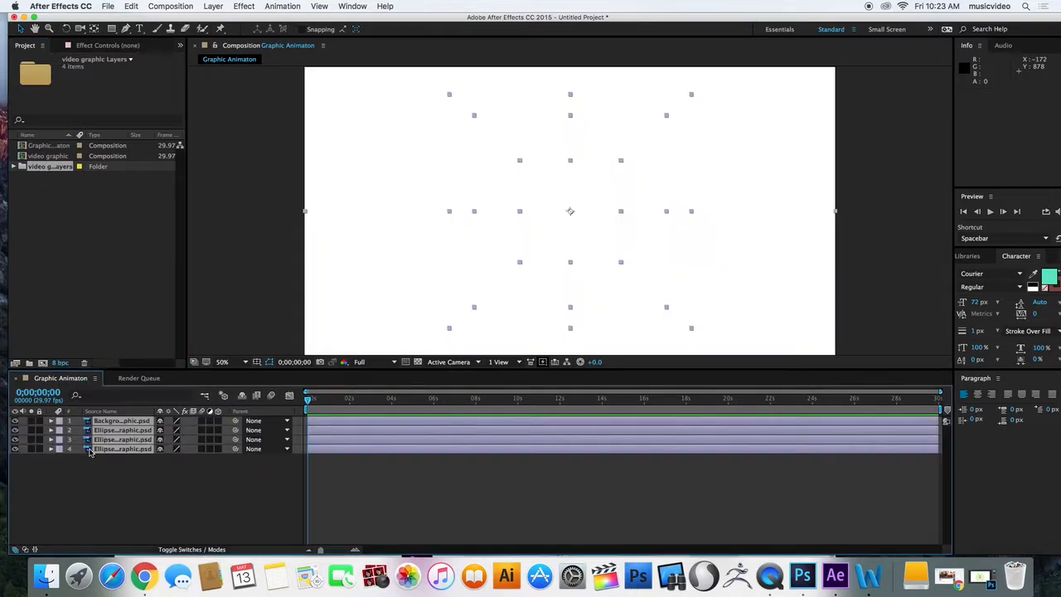
{"action": "left_click", "coordinate": [157, 467]}
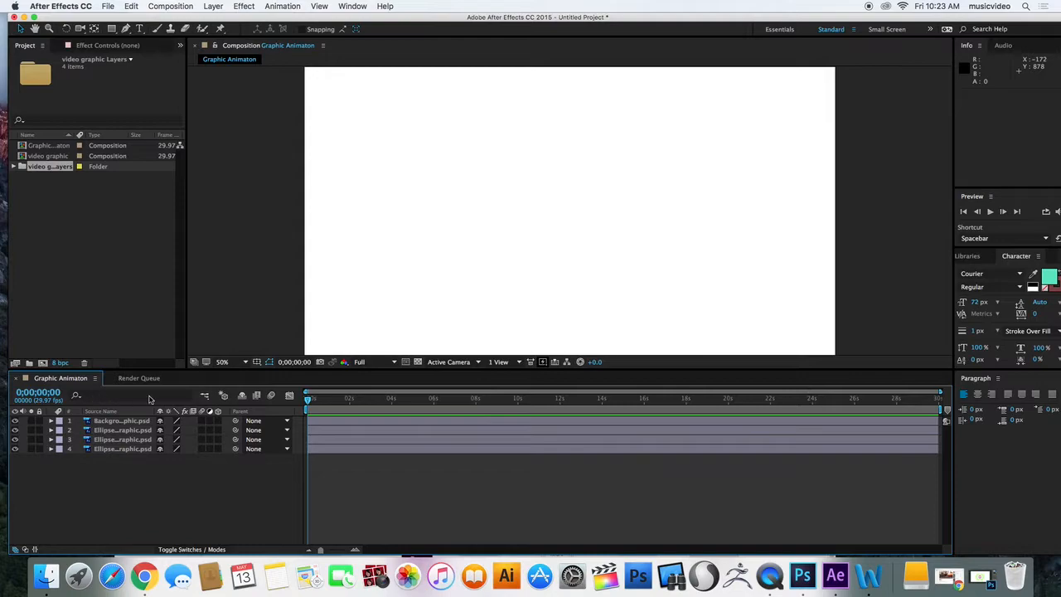
{"action": "left_click", "coordinate": [105, 424]}
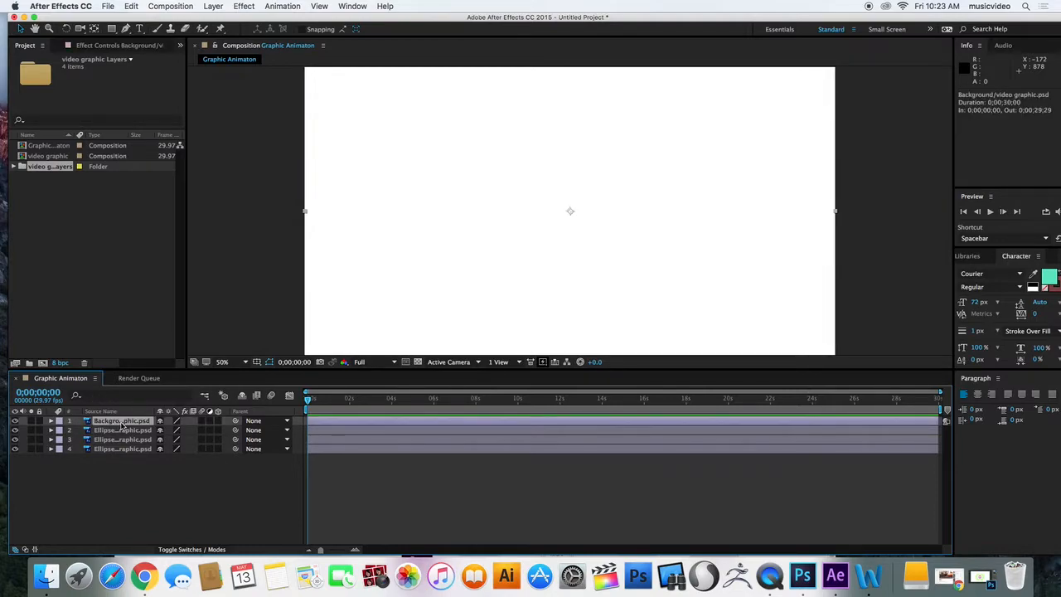
{"action": "key", "text": "Delete"}
Step: Delete the Background layer from the timeline and identify the outer ring's layer by toggling the top layer's visibility
{"action": "left_click", "coordinate": [122, 422]}
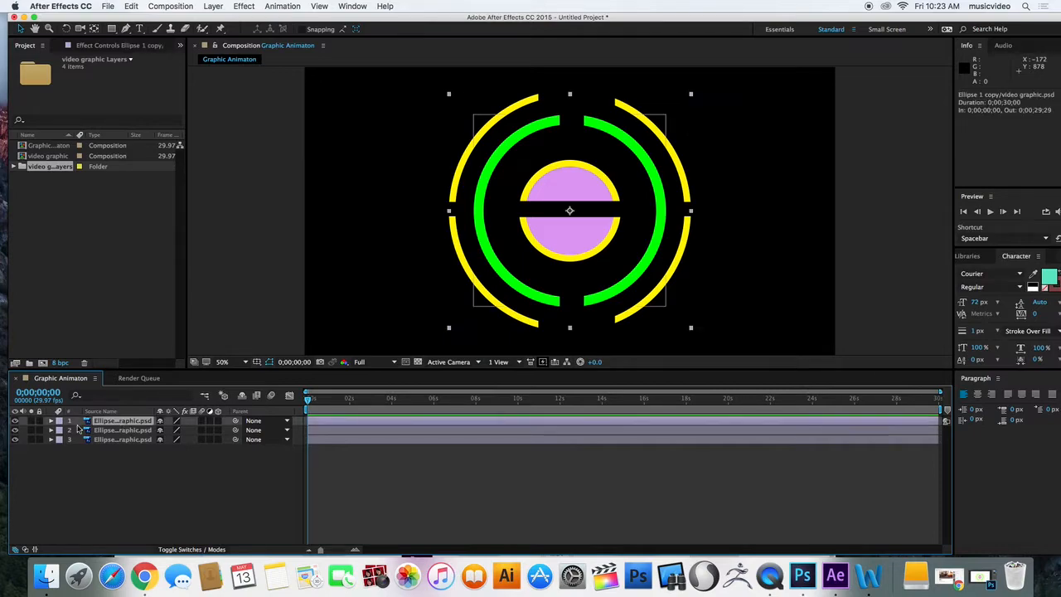
{"action": "left_click", "coordinate": [15, 421]}
{"action": "left_click", "coordinate": [15, 421]}
{"action": "right_click", "coordinate": [118, 426]}
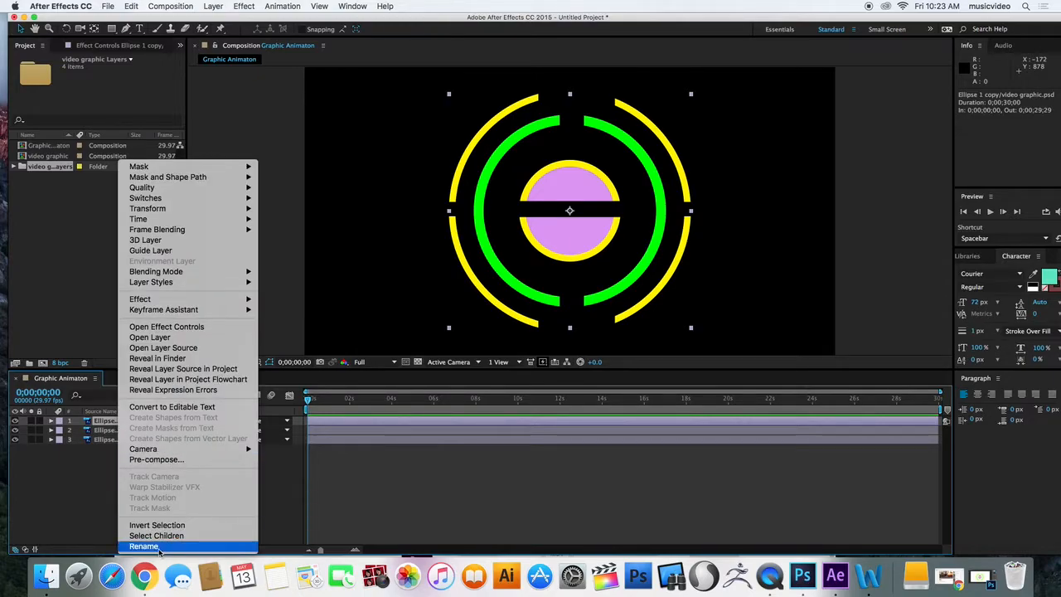
{"action": "left_click", "coordinate": [63, 501]}
{"action": "left_click", "coordinate": [15, 423]}
{"action": "left_click", "coordinate": [15, 421]}
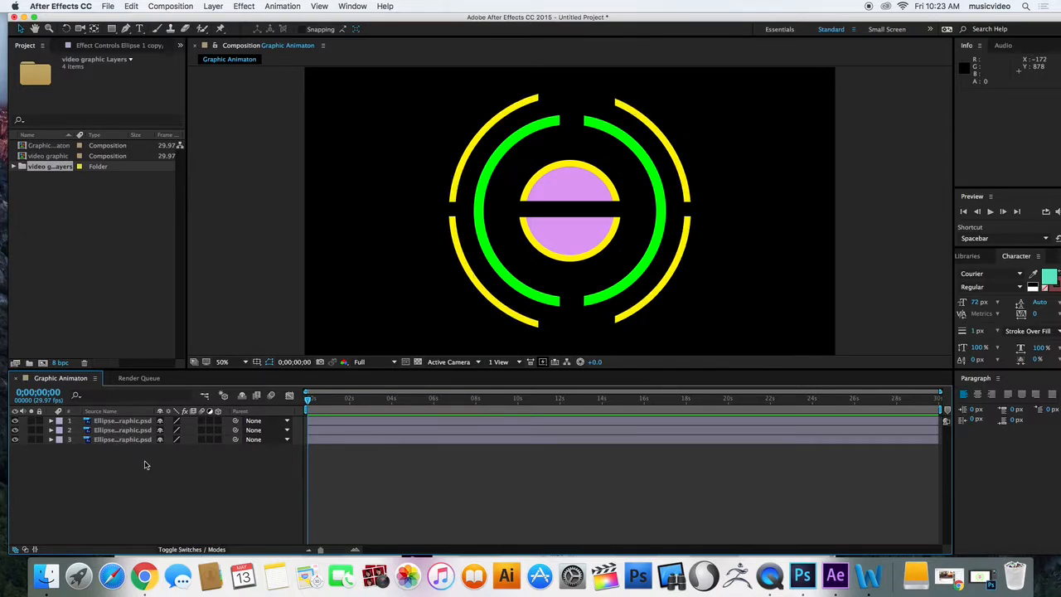
Step: Expand the outer yellow ring layer's Transform properties and set a starting Scale keyframe at 0;00;00;00
{"action": "left_click", "coordinate": [121, 421]}
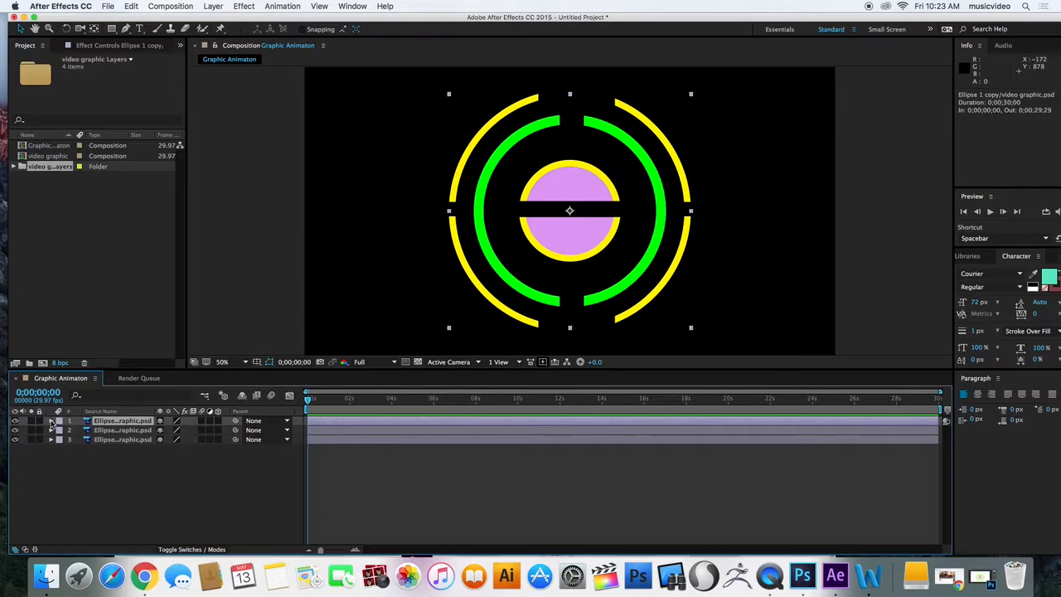
{"action": "left_click", "coordinate": [51, 421]}
{"action": "left_click", "coordinate": [59, 430]}
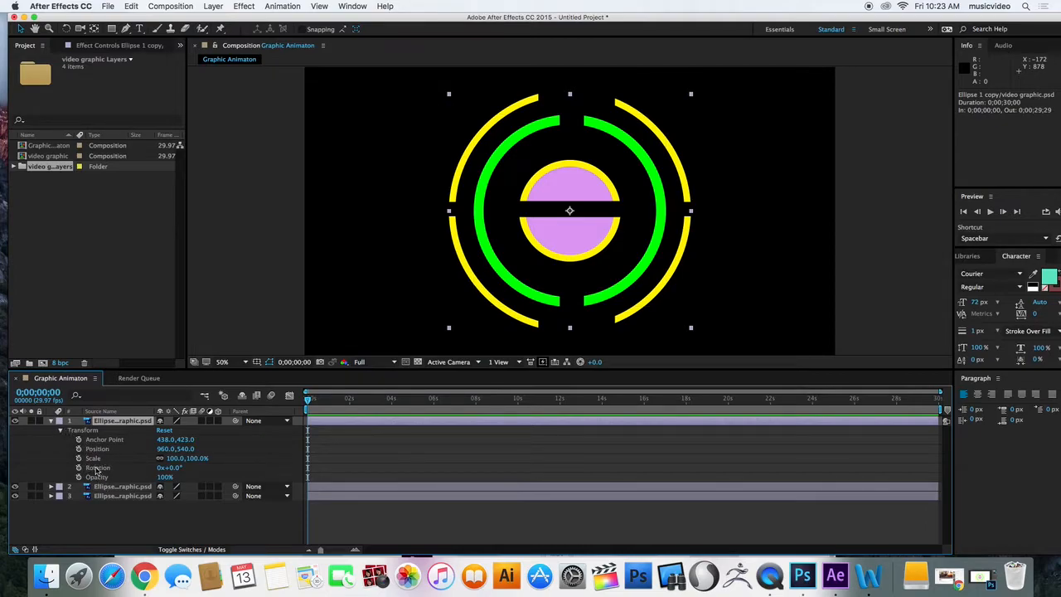
{"action": "left_click", "coordinate": [79, 458]}
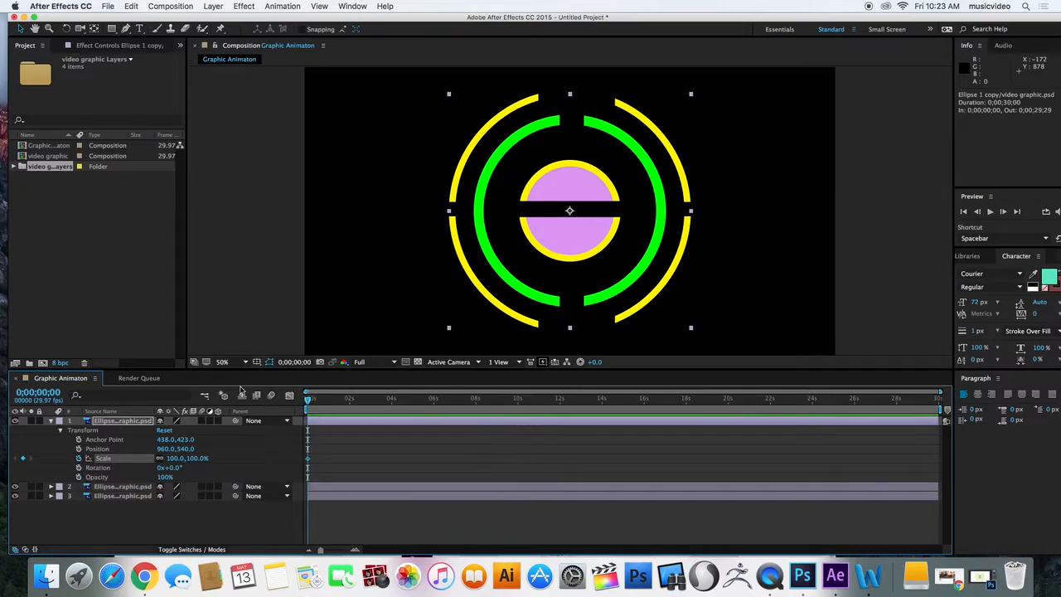
{"action": "left_click", "coordinate": [15, 421]}
{"action": "left_click", "coordinate": [15, 421]}
Step: Add a 184% Scale keyframe for the outer ring at 0;00;03;29 and move it back to 0;00;01;28
{"action": "left_click_drag", "start_coordinate": [308, 400], "coordinate": [392, 402]}
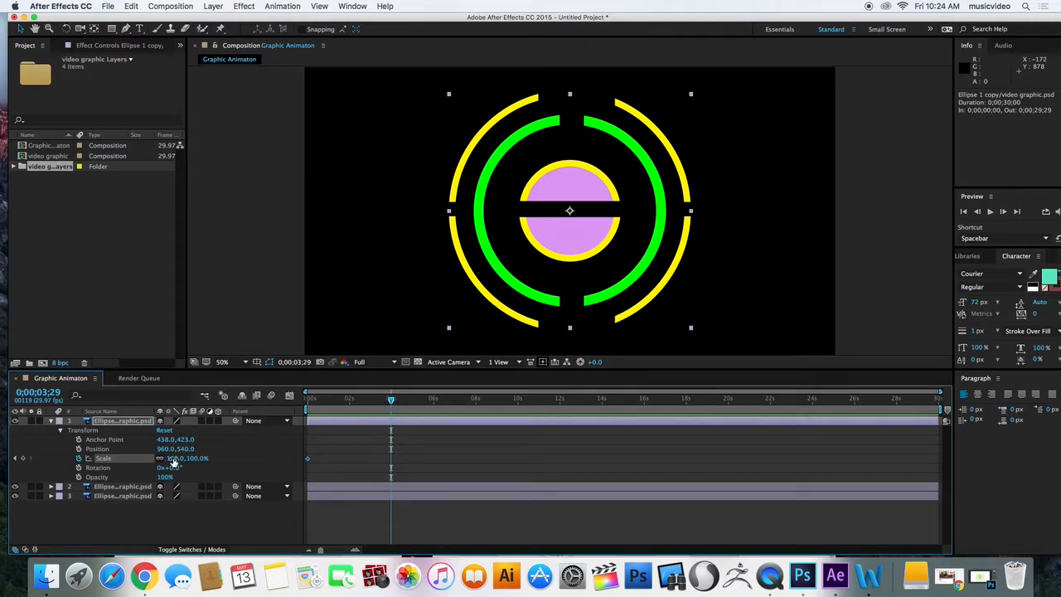
{"action": "left_click_drag", "start_coordinate": [172, 457], "coordinate": [215, 454]}
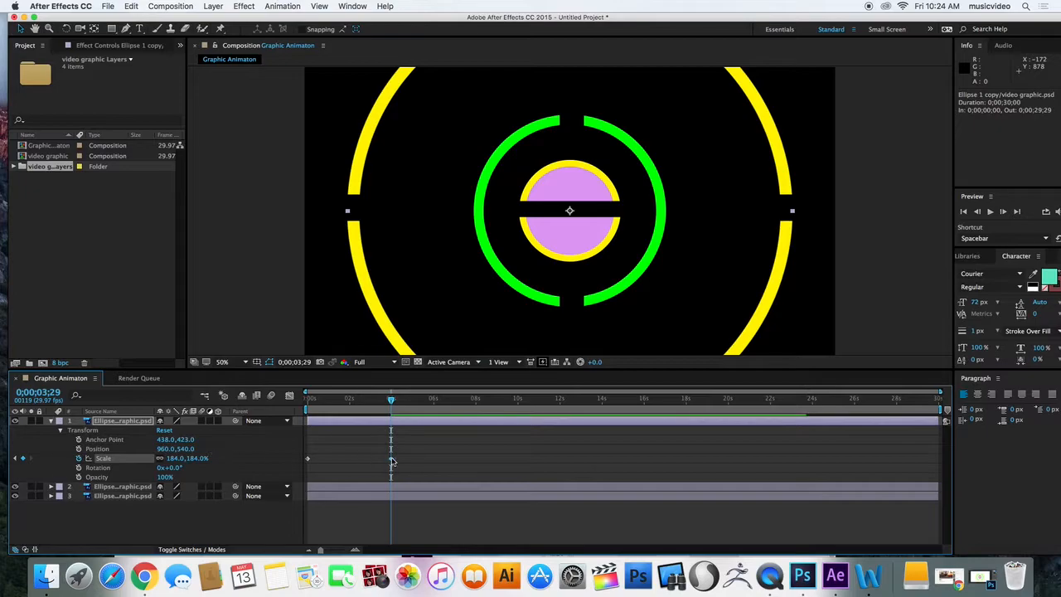
{"action": "left_click_drag", "start_coordinate": [390, 458], "coordinate": [348, 460]}
Step: Add a 91% Scale keyframe for the outer ring at 0;00;02;22 and preview the scaling from the start
{"action": "left_click_drag", "start_coordinate": [310, 400], "coordinate": [366, 402]}
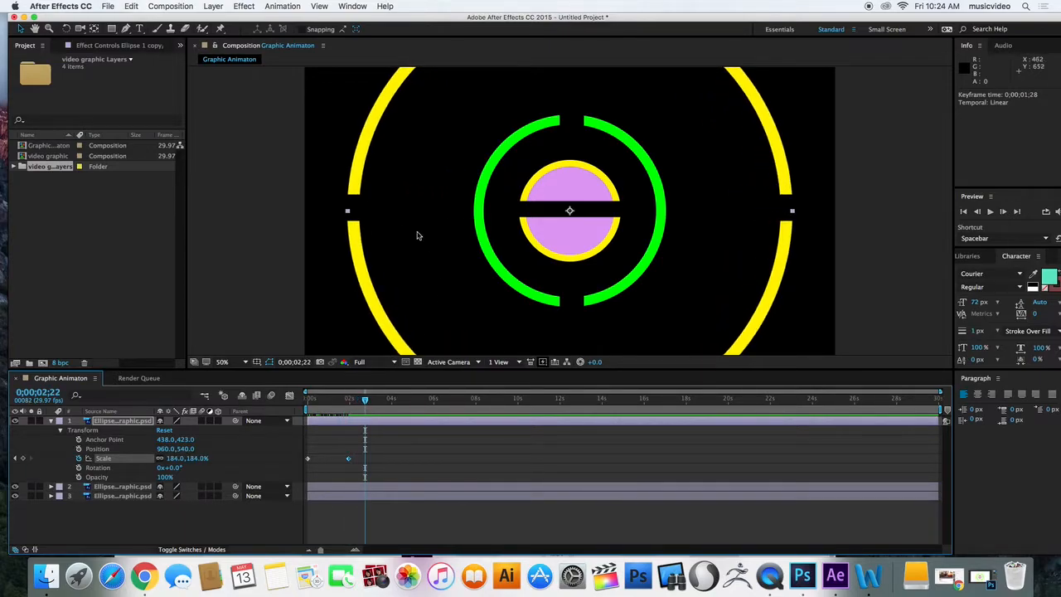
{"action": "left_click_drag", "start_coordinate": [176, 460], "coordinate": [98, 461]}
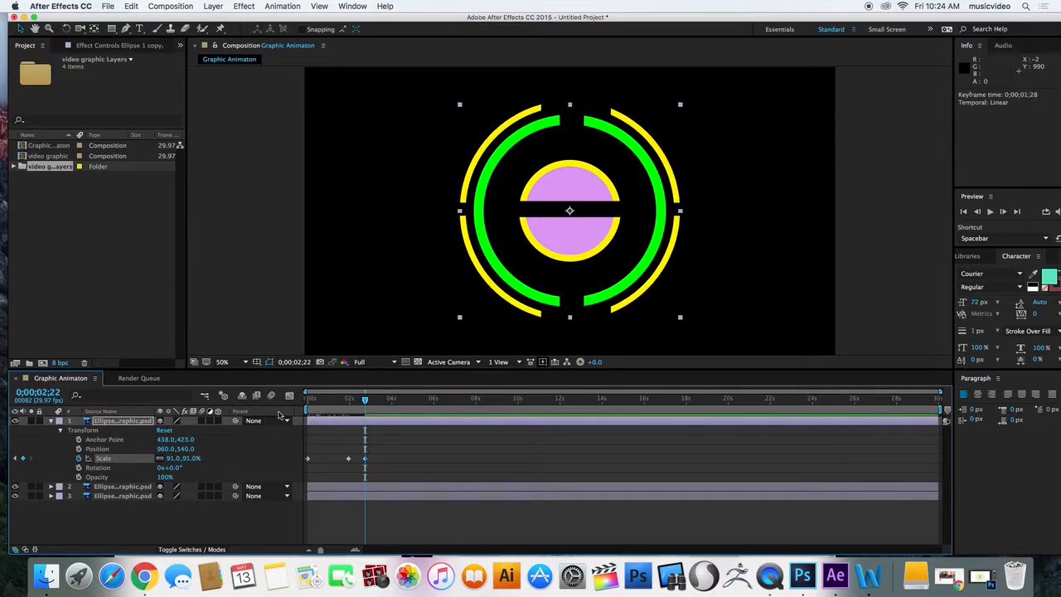
{"action": "left_click_drag", "start_coordinate": [365, 399], "coordinate": [297, 401]}
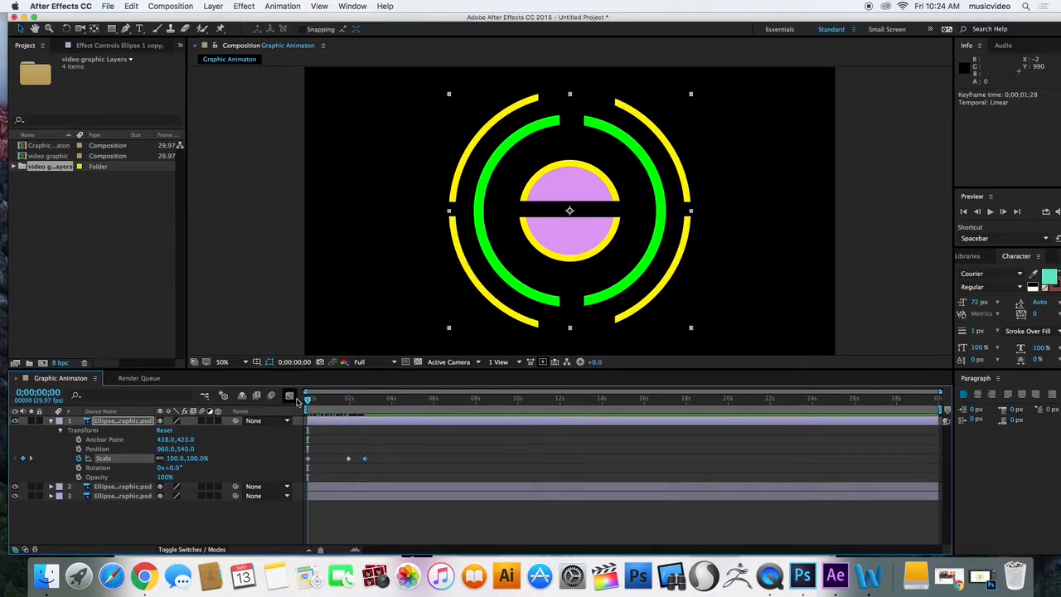
{"action": "key", "text": "space"}
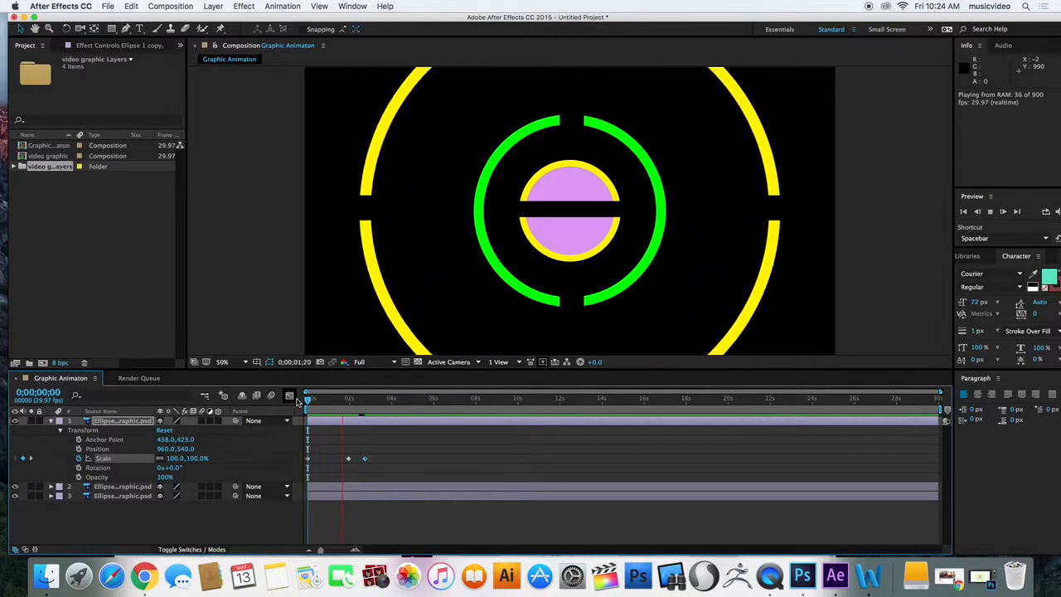
{"action": "key", "text": "space"}
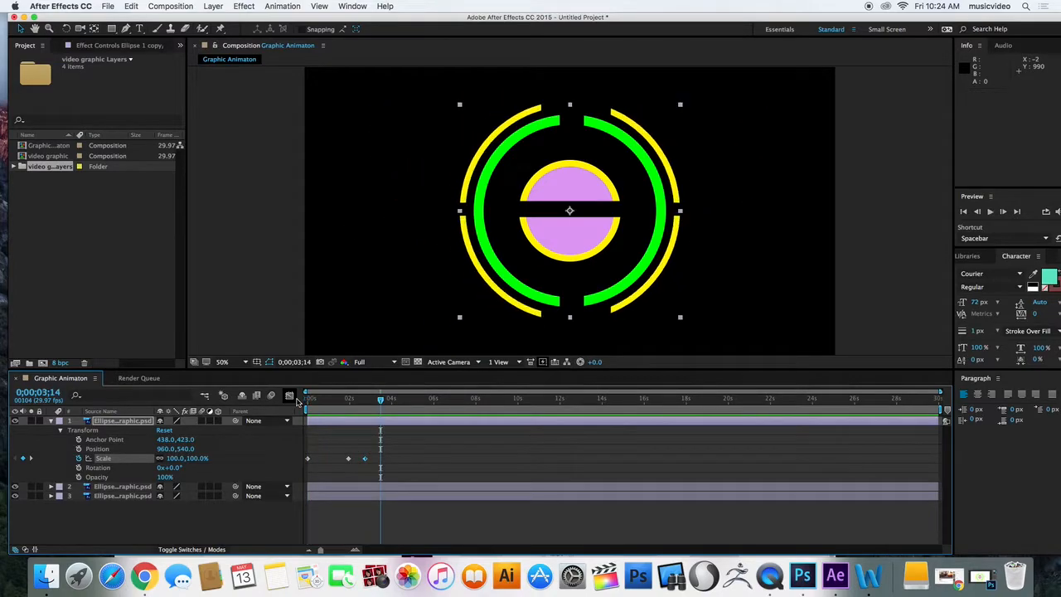
{"action": "left_click_drag", "start_coordinate": [380, 400], "coordinate": [295, 410]}
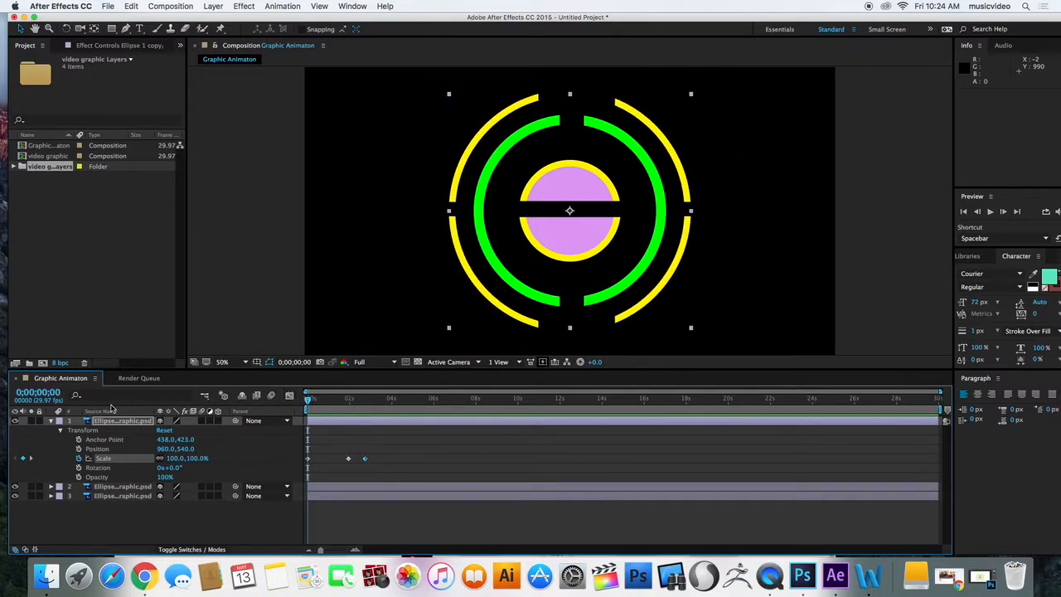
Step: Keyframe the outer ring's Rotation at 0° at the start, 269° at 0;00;01;15 and 0° at 0;00;02;21
{"action": "left_click", "coordinate": [79, 467]}
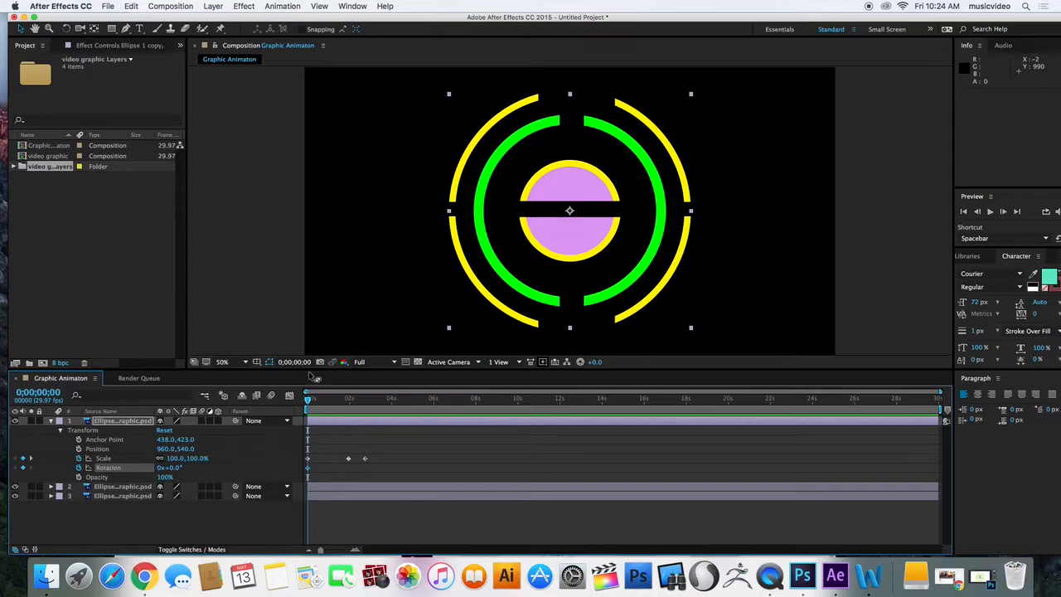
{"action": "left_click_drag", "start_coordinate": [309, 401], "coordinate": [339, 404]}
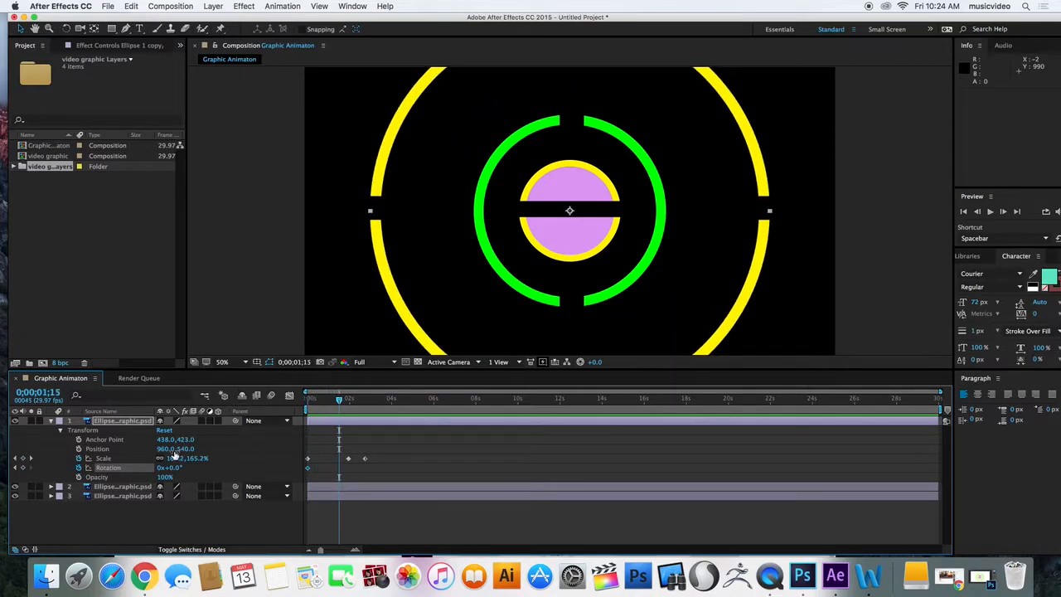
{"action": "left_click_drag", "start_coordinate": [168, 469], "coordinate": [309, 466]}
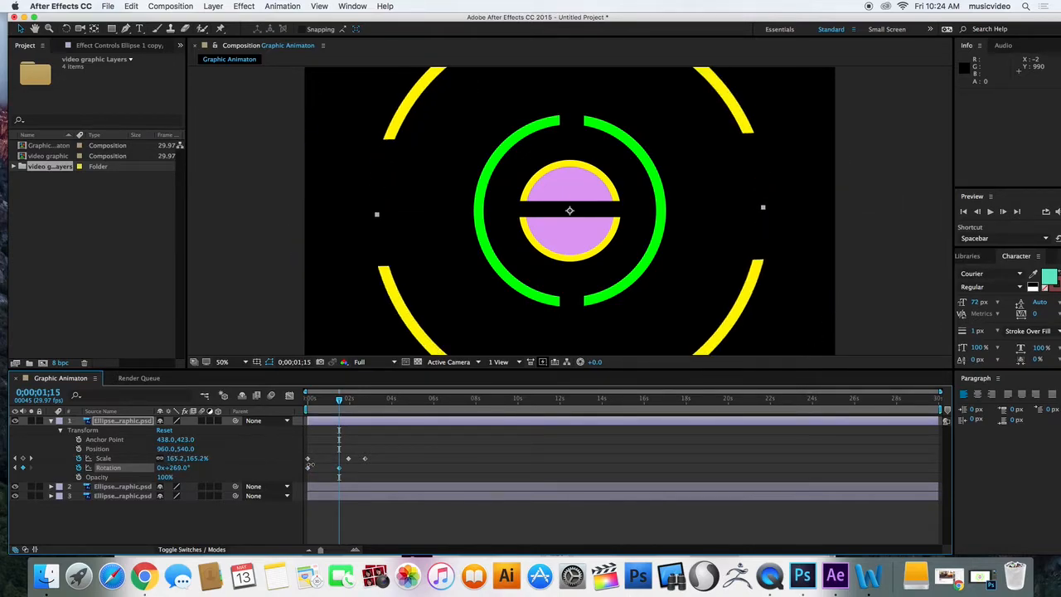
{"action": "left_click_drag", "start_coordinate": [339, 401], "coordinate": [364, 409]}
{"action": "left_click_drag", "start_coordinate": [176, 470], "coordinate": [25, 468]}
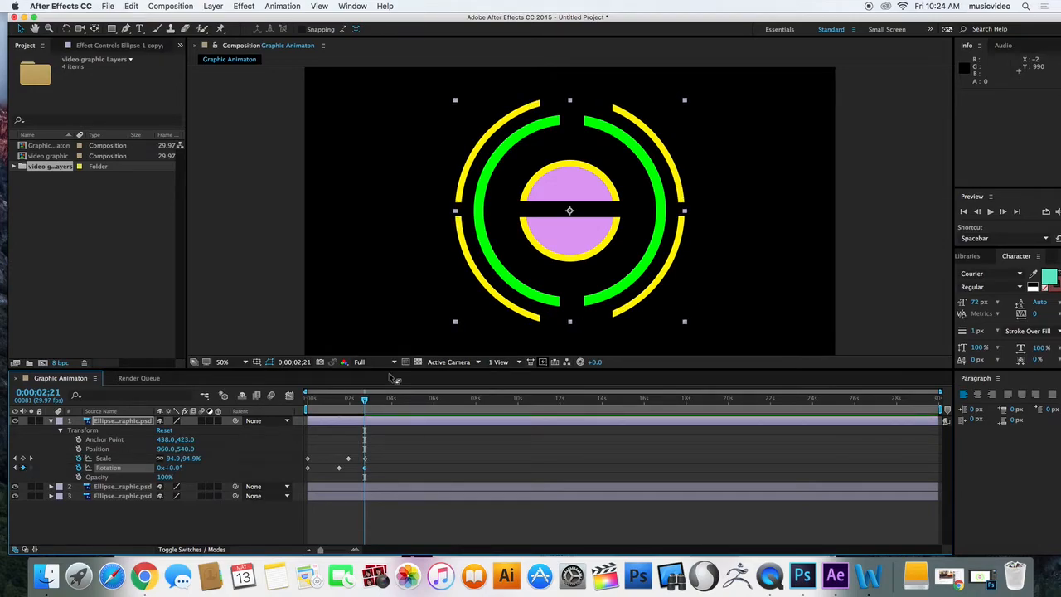
Step: Preview the outer ring's combined scale and rotation animation and return to the start of the timeline
{"action": "left_click_drag", "start_coordinate": [364, 400], "coordinate": [334, 400]}
{"action": "key", "text": "space"}
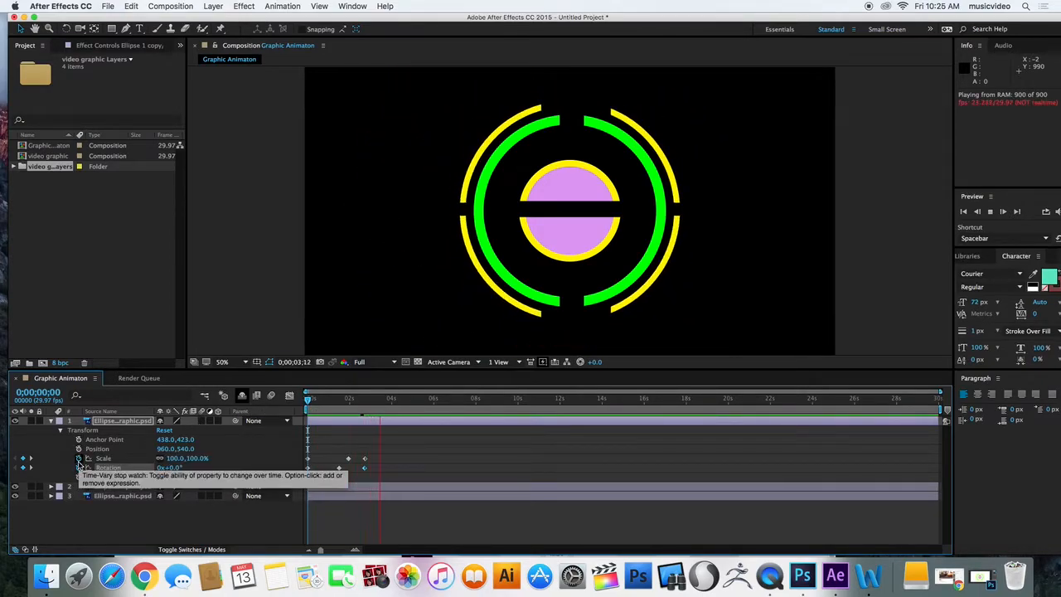
{"action": "key", "text": "space"}
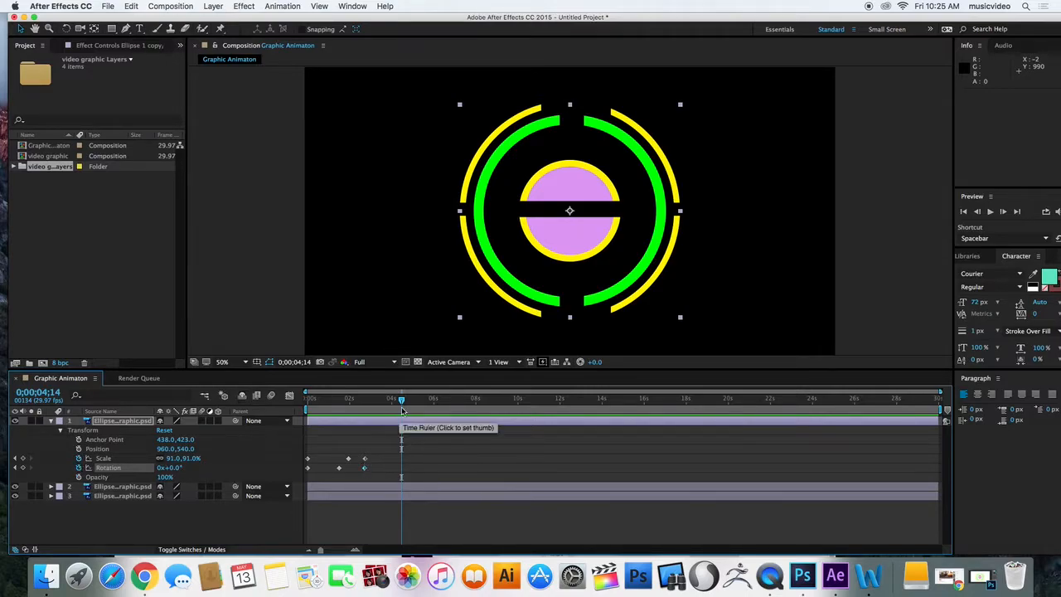
{"action": "left_click_drag", "start_coordinate": [402, 402], "coordinate": [283, 403]}
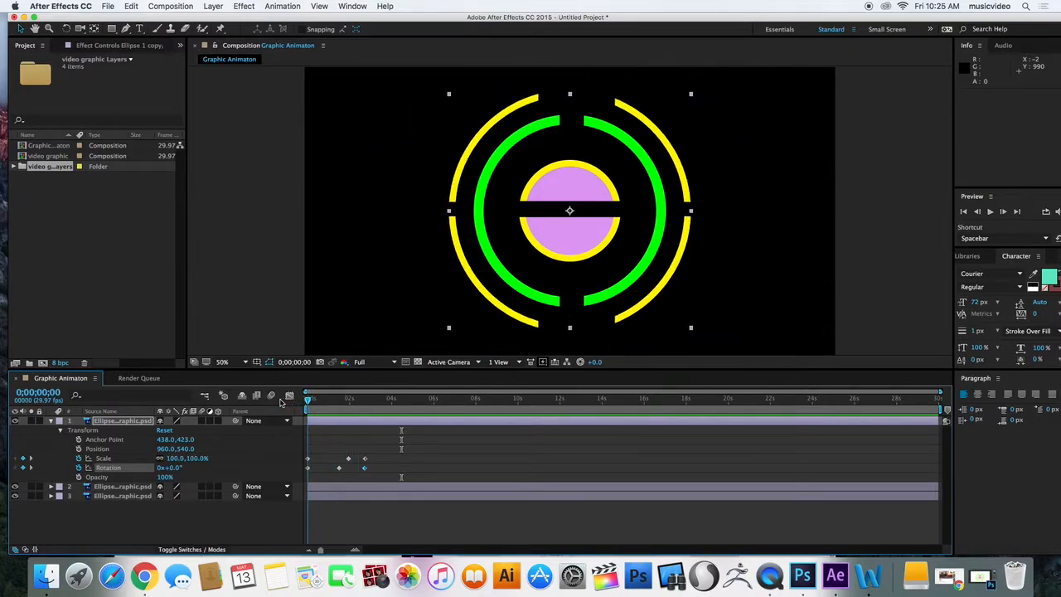
Step: Disable Scale and Rotation keyframing on the outer ring layer, and undo both changes
{"action": "left_click", "coordinate": [79, 458]}
{"action": "left_click", "coordinate": [78, 468]}
{"action": "key", "text": "super+z"}
{"action": "key", "text": "super+z"}
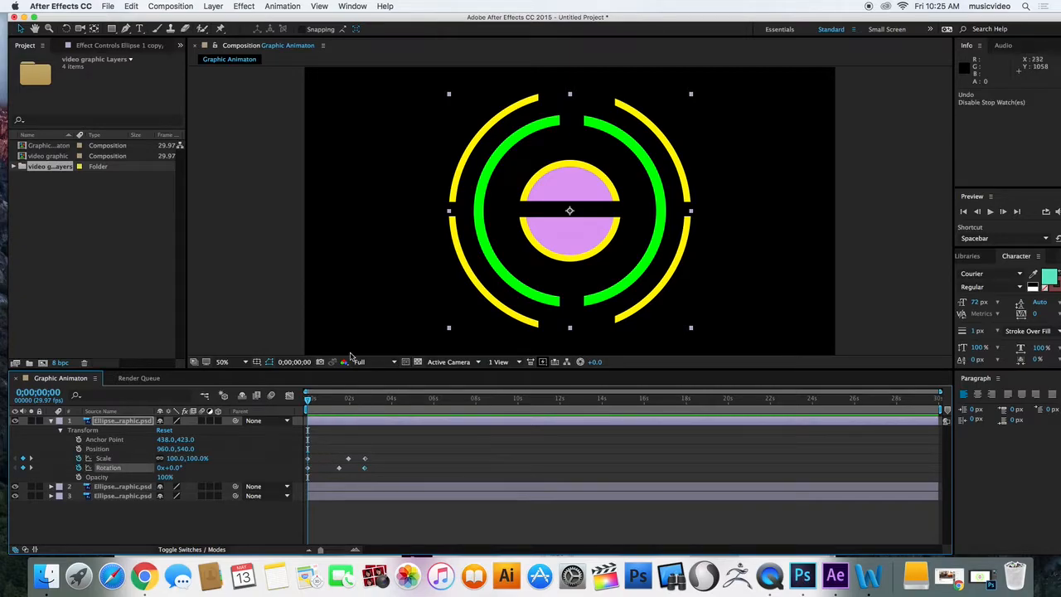
Step: Collapse the outer ring's properties, select all three ellipse layers and show only their Rotation property
{"action": "left_click", "coordinate": [51, 421]}
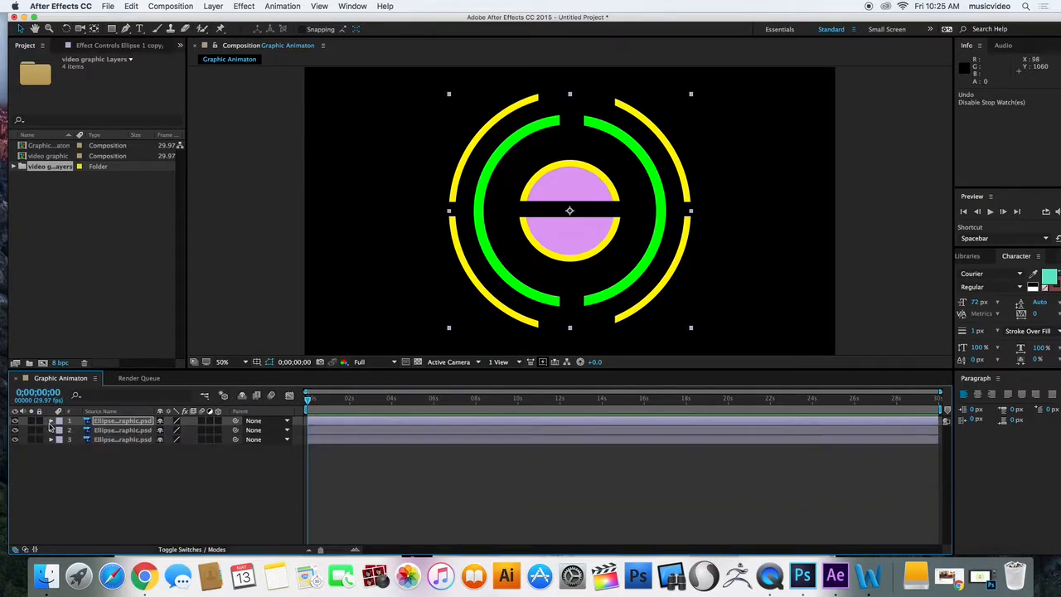
{"action": "left_click", "coordinate": [143, 450]}
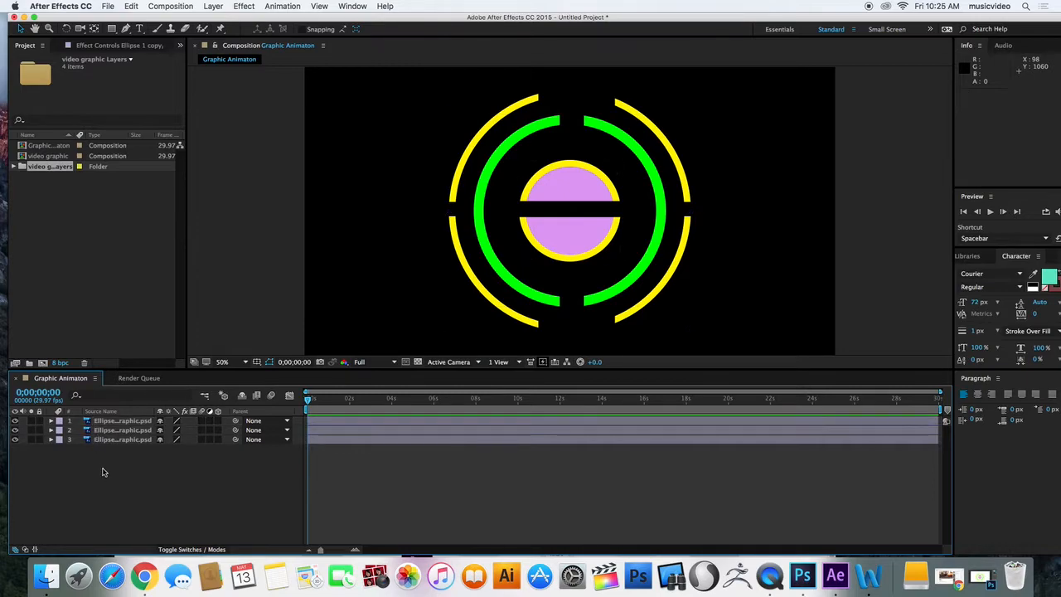
{"action": "left_click", "coordinate": [93, 439]}
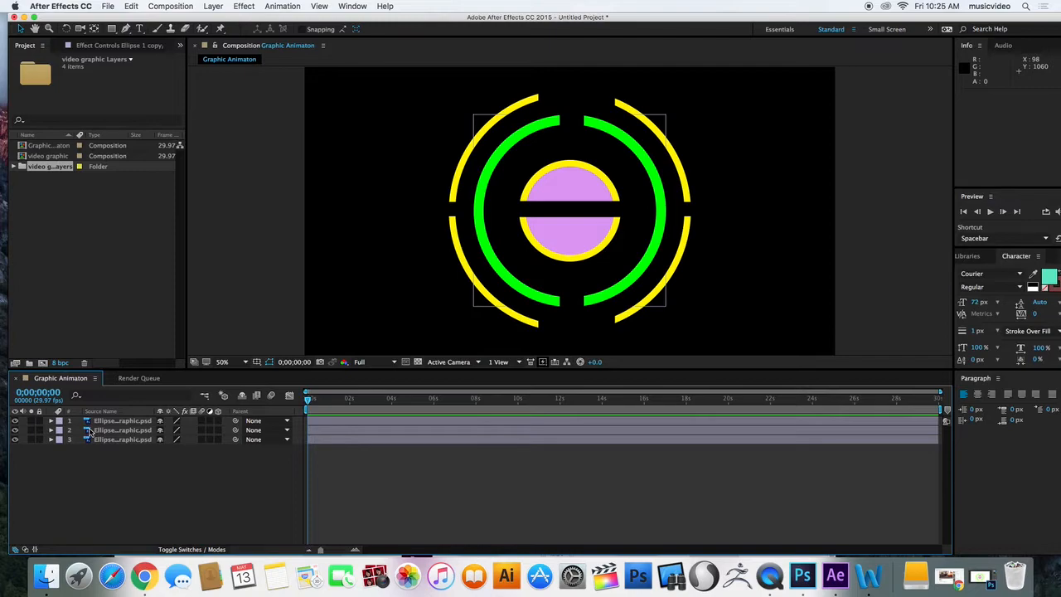
{"action": "left_click", "coordinate": [97, 497]}
{"action": "left_click_drag", "start_coordinate": [99, 477], "coordinate": [110, 424]}
{"action": "key", "text": "r"}
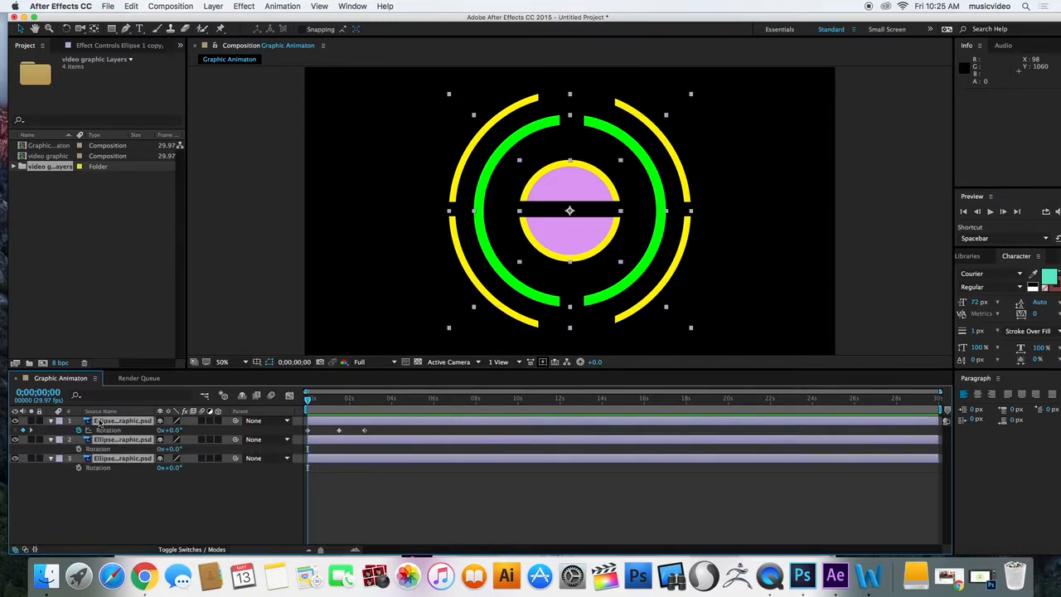
Step: Clear the existing Rotation keyframes and set new starting ones at 0;00;00;00 on all three ellipse layers
{"action": "left_click", "coordinate": [79, 449]}
{"action": "left_click", "coordinate": [78, 467]}
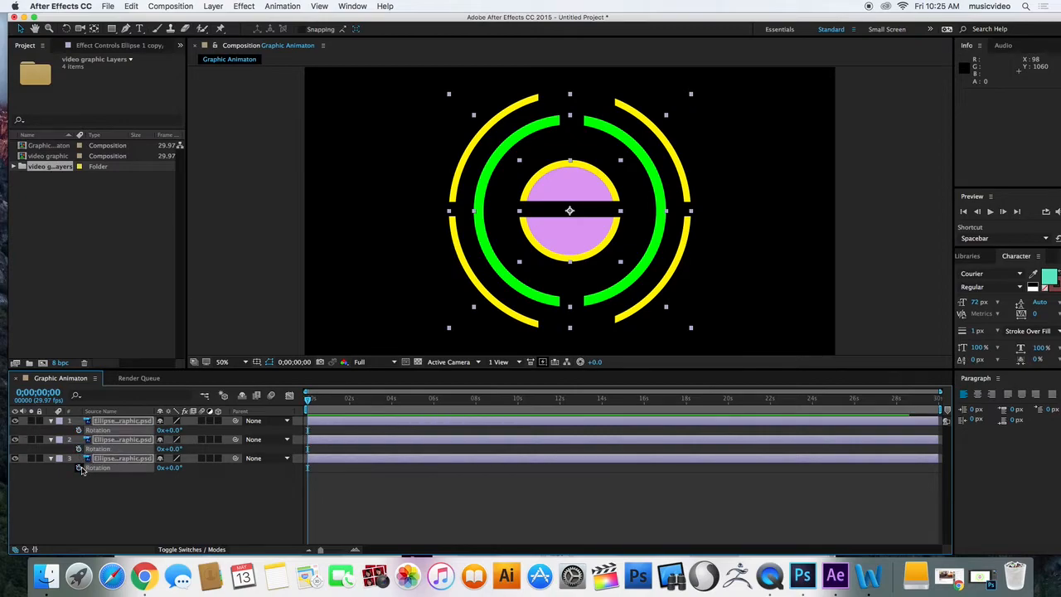
{"action": "left_click", "coordinate": [79, 430]}
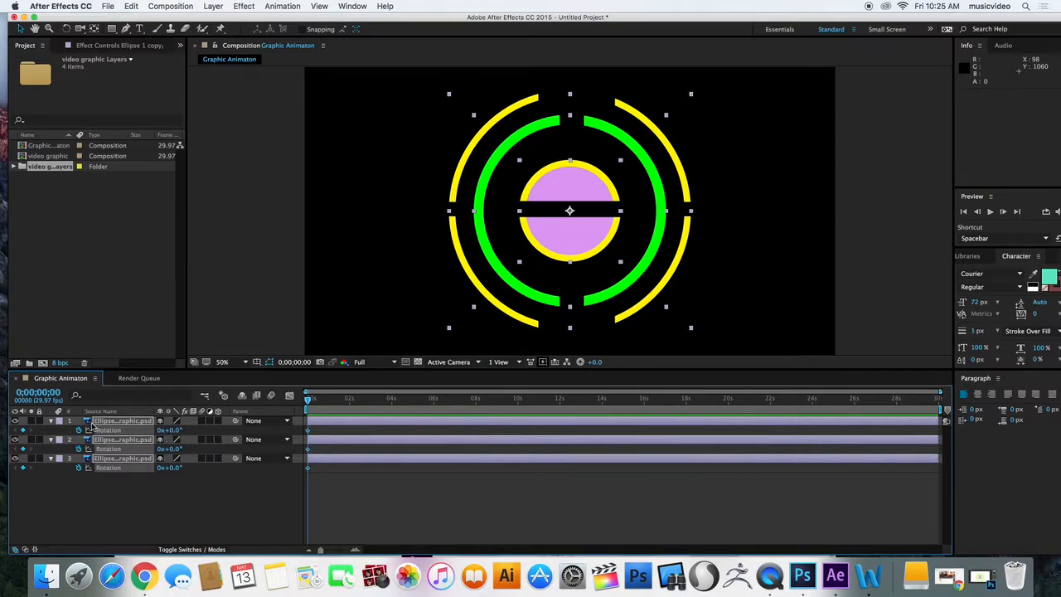
Step: At 0;00;03;29, set Rotation to 3x+89° for the centre circle and -308° for the green ring, and rotate the outer ring clockwise
{"action": "left_click", "coordinate": [138, 497]}
{"action": "left_click", "coordinate": [116, 459]}
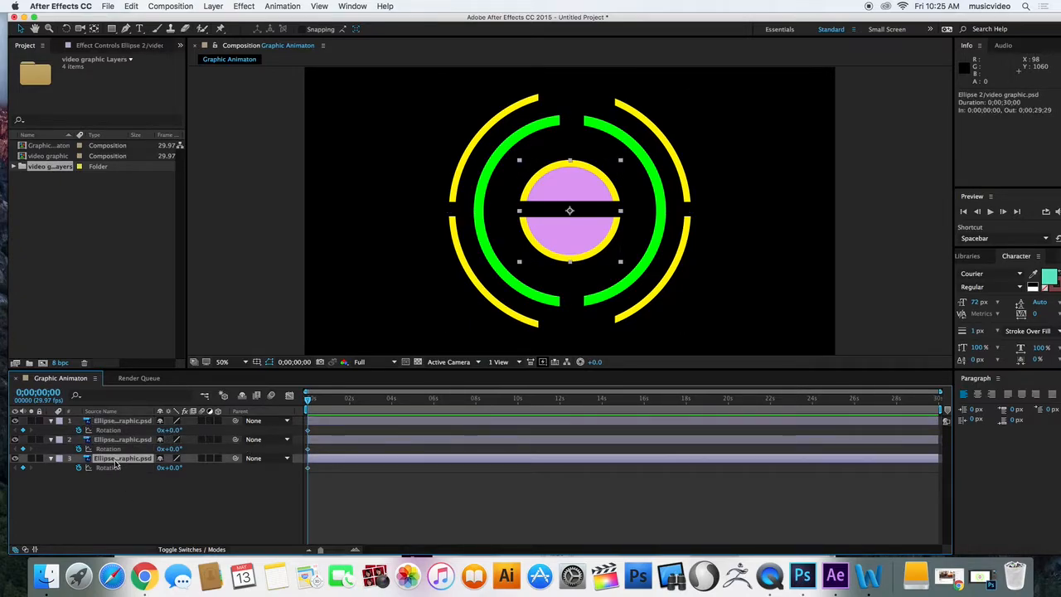
{"action": "left_click_drag", "start_coordinate": [309, 399], "coordinate": [392, 407]}
{"action": "left_click_drag", "start_coordinate": [174, 469], "coordinate": [2, 403]}
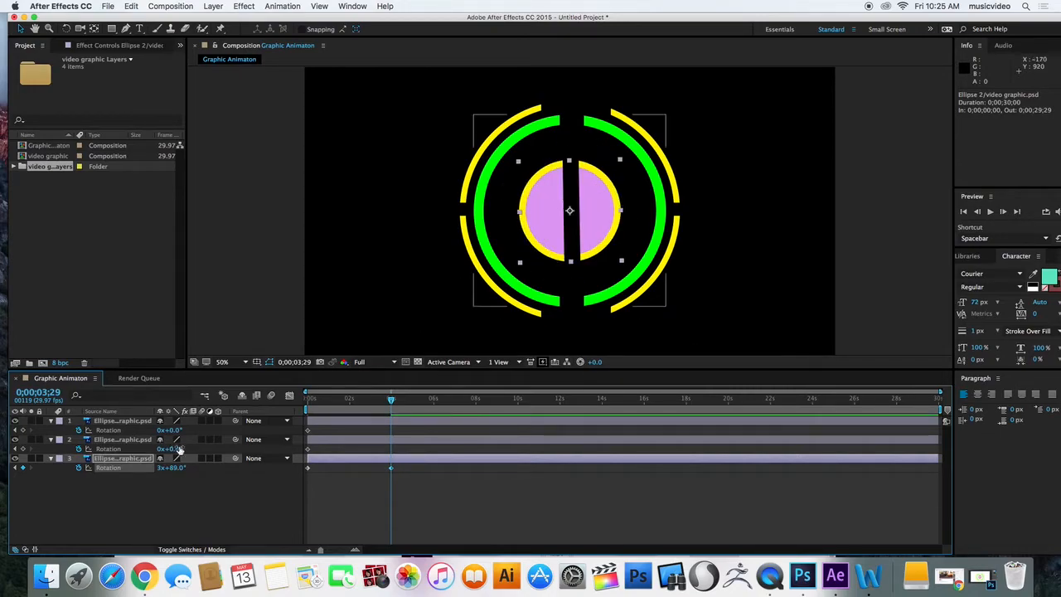
{"action": "left_click_drag", "start_coordinate": [168, 450], "coordinate": [0, 452]}
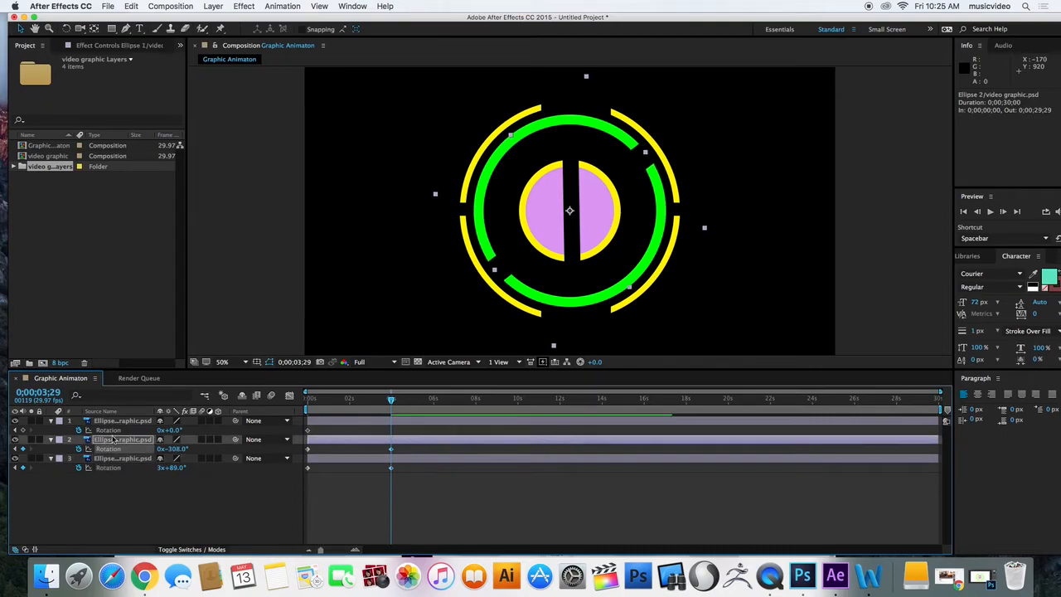
{"action": "left_click_drag", "start_coordinate": [168, 430], "coordinate": [325, 429]}
Step: Preview the rotation of all three ellipse layers from the start and return to 0;00;00;00
{"action": "key", "text": "Home"}
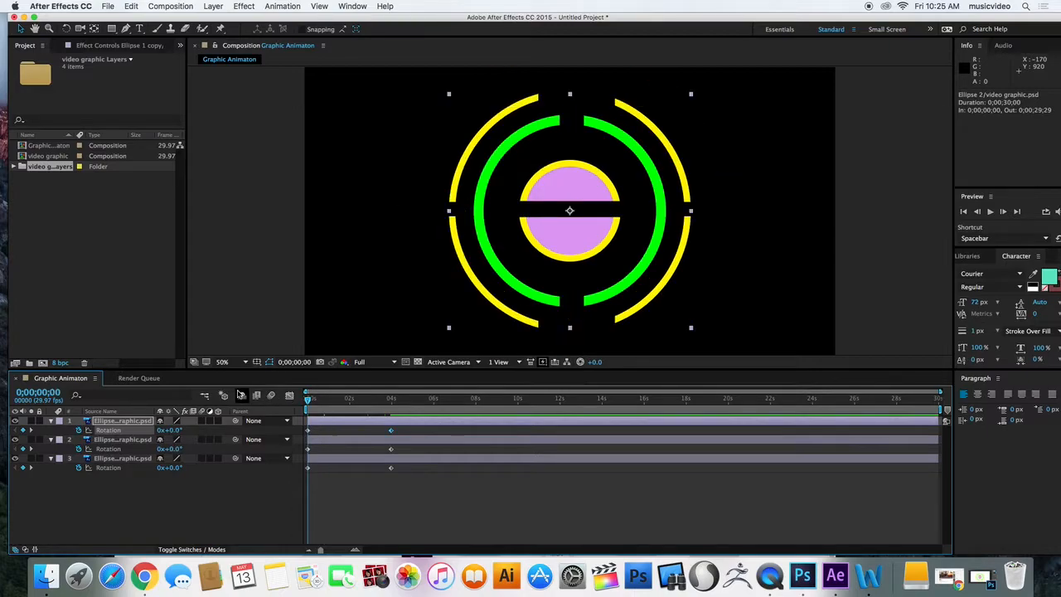
{"action": "key", "text": "space"}
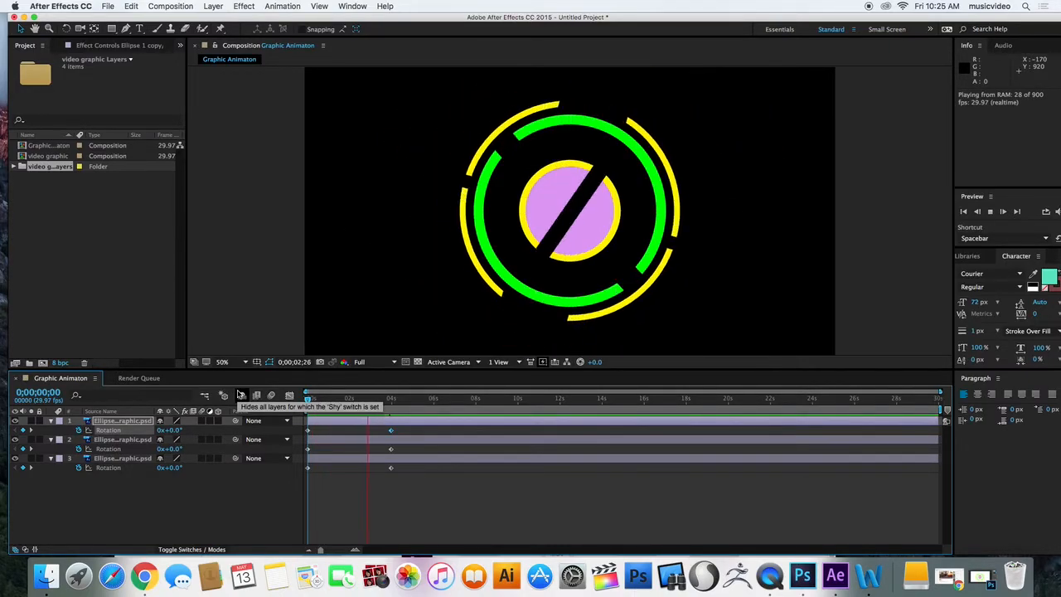
{"action": "key", "text": "space"}
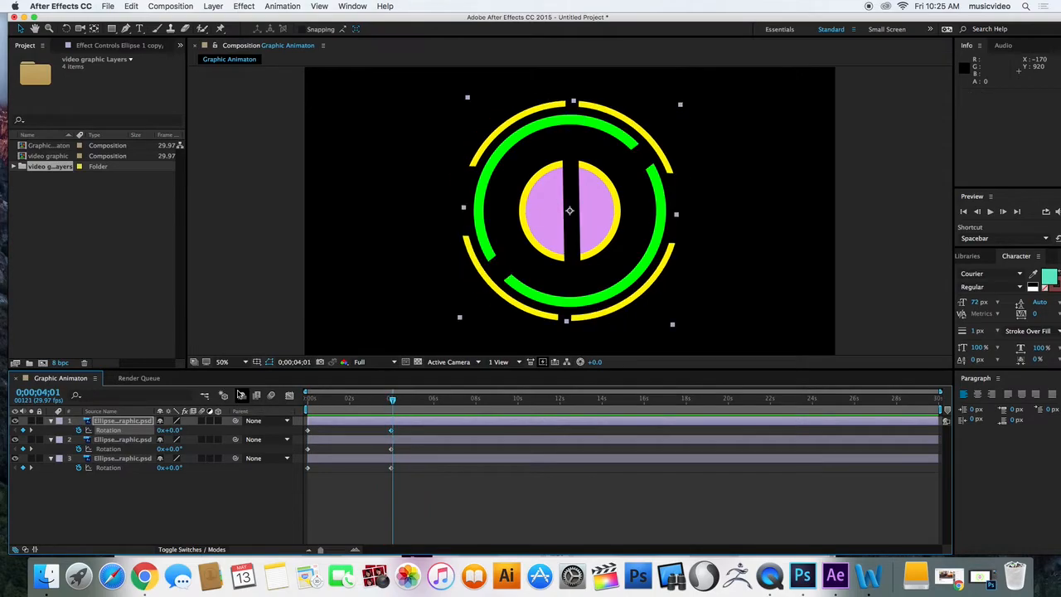
{"action": "left_click_drag", "start_coordinate": [392, 401], "coordinate": [296, 402]}
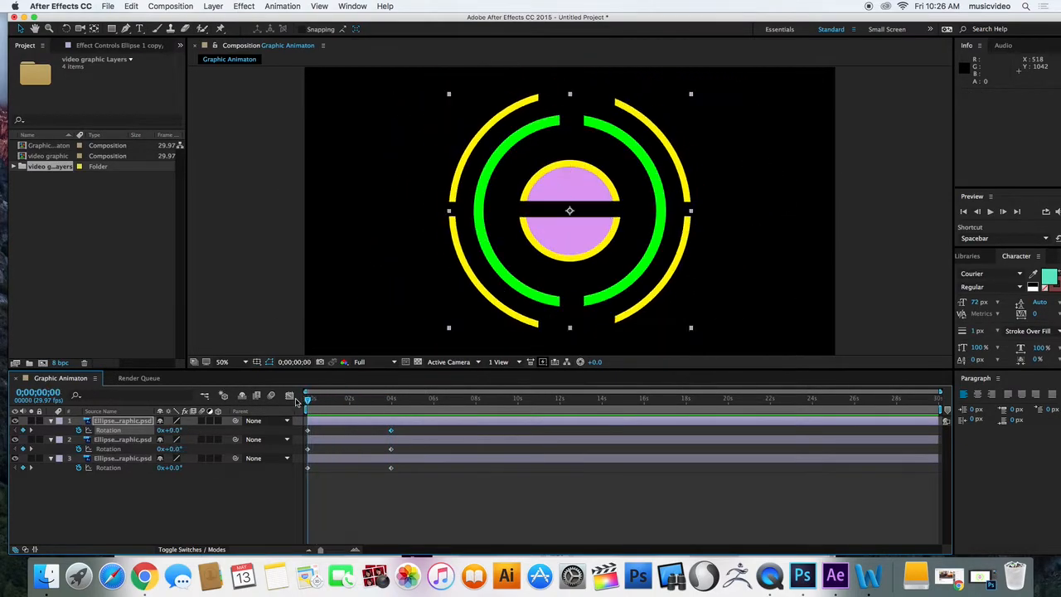
Step: Give the green ring a starting Scale keyframe at 0;00;00;00 and set its Scale to 167% at 0;00;04;00
{"action": "left_click", "coordinate": [14, 439]}
{"action": "left_click", "coordinate": [14, 439]}
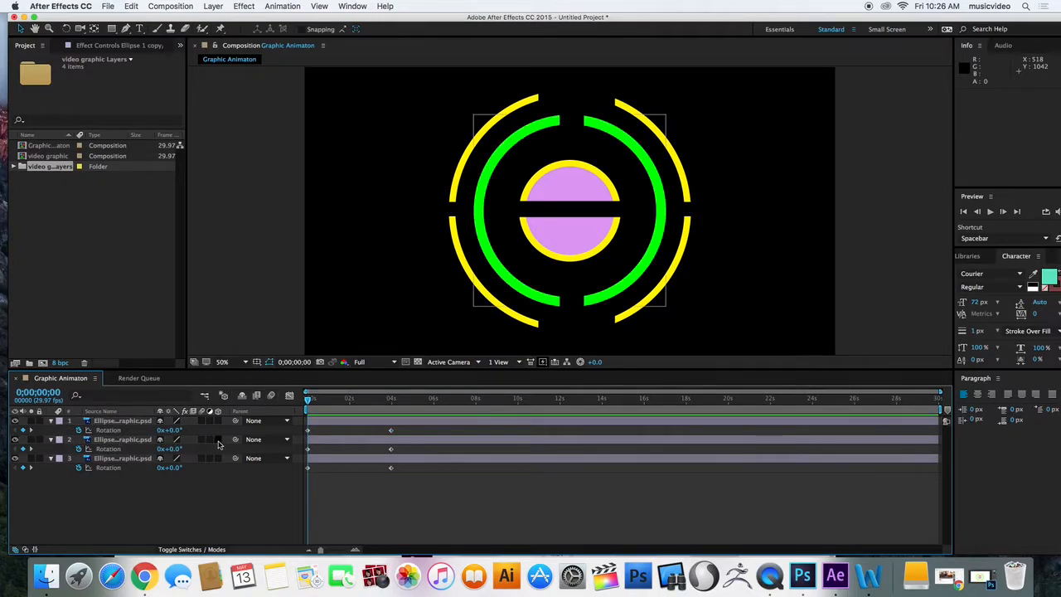
{"action": "left_click", "coordinate": [101, 440]}
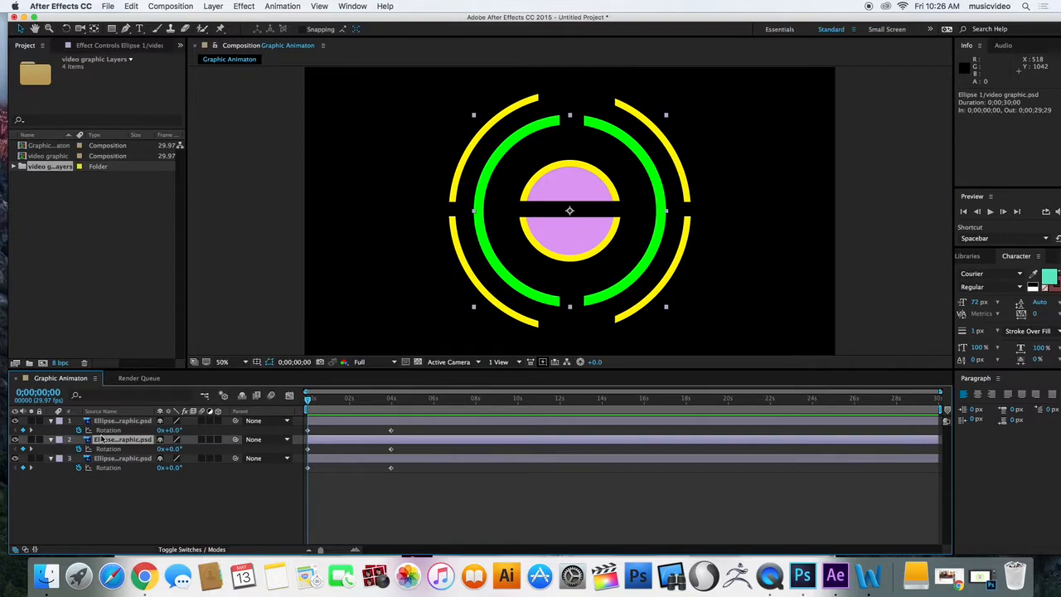
{"action": "left_click", "coordinate": [79, 449]}
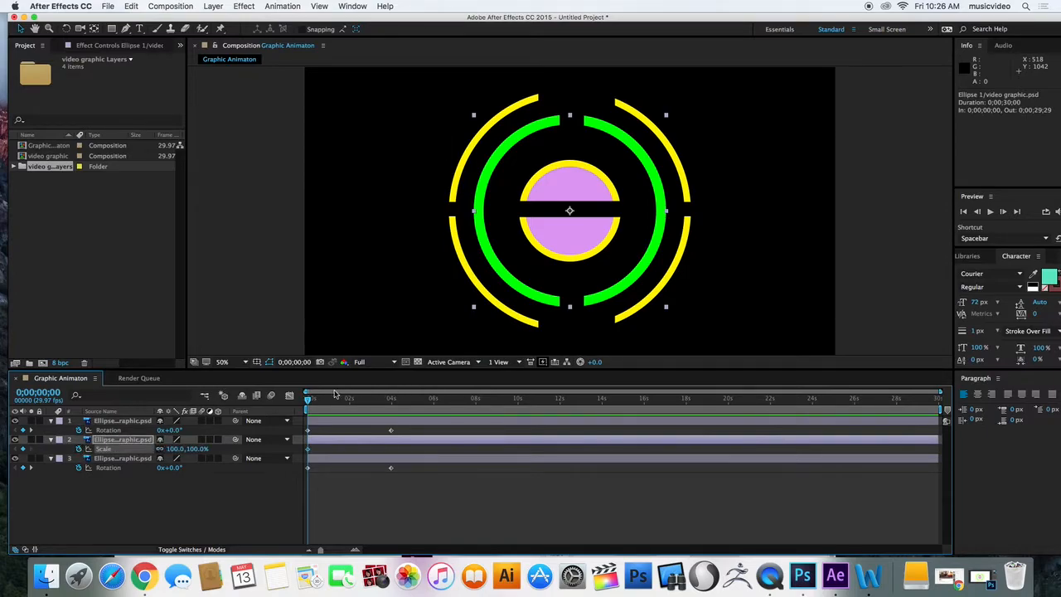
{"action": "left_click_drag", "start_coordinate": [310, 403], "coordinate": [391, 401]}
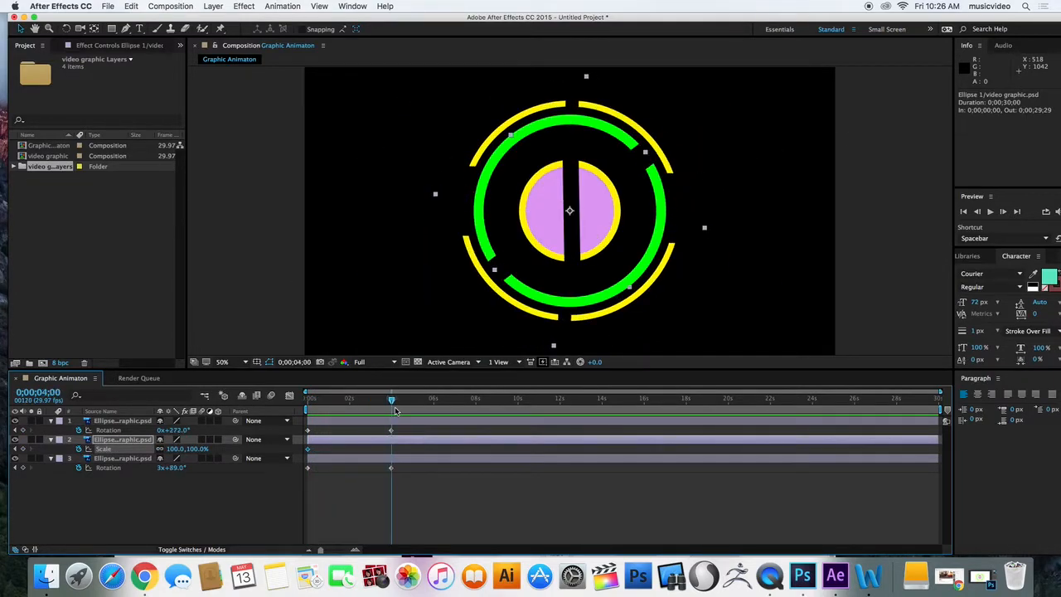
{"action": "left_click_drag", "start_coordinate": [175, 448], "coordinate": [213, 448]}
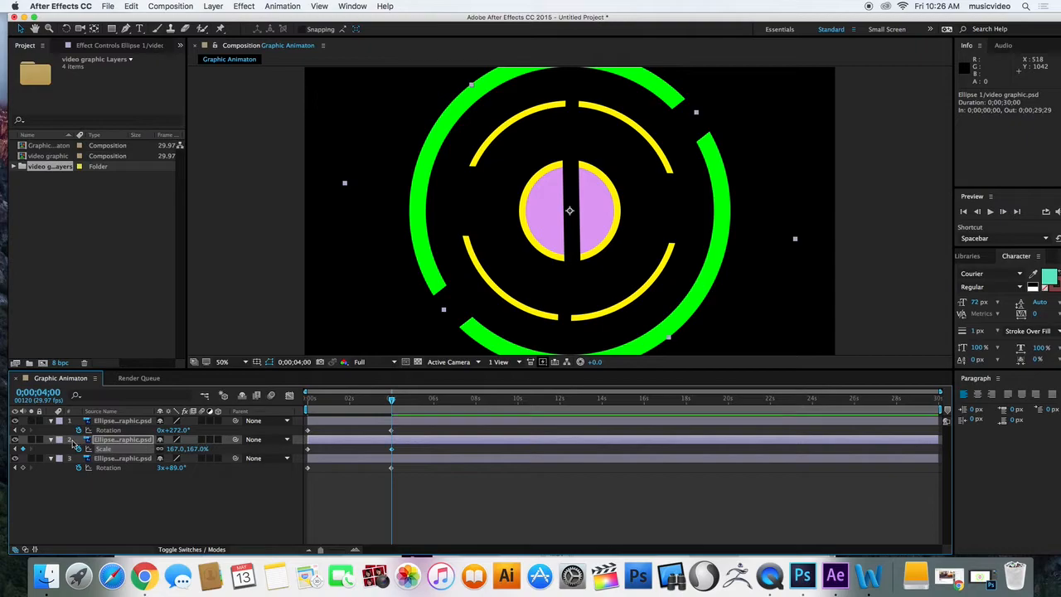
Step: Show the centre circle's Scale property and set a starting Scale keyframe on it at 0;00;00;00
{"action": "left_click", "coordinate": [15, 458]}
{"action": "left_click", "coordinate": [15, 459]}
{"action": "left_click", "coordinate": [120, 458]}
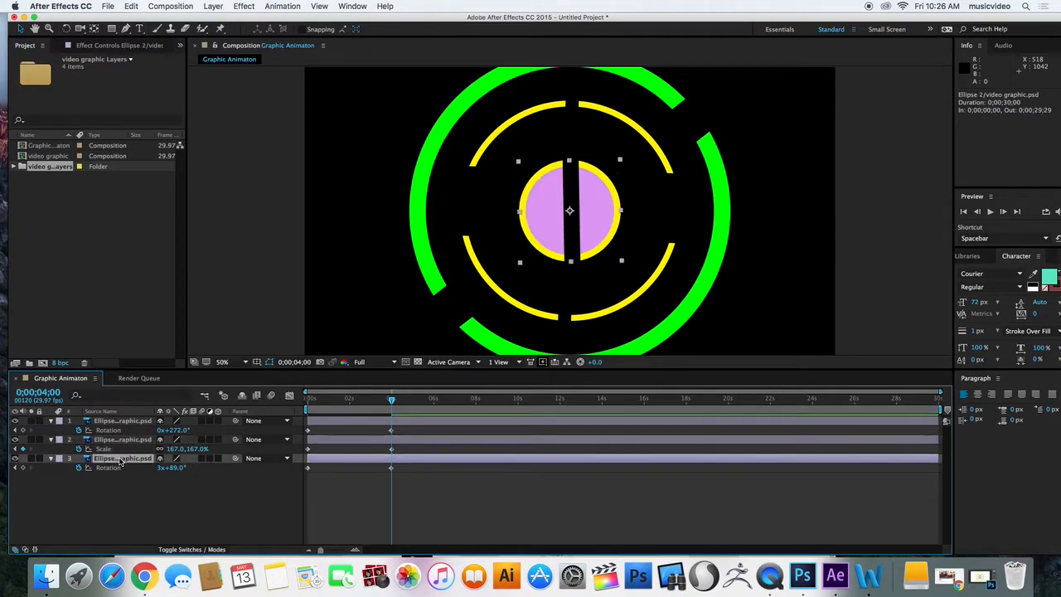
{"action": "left_click_drag", "start_coordinate": [391, 405], "coordinate": [286, 406]}
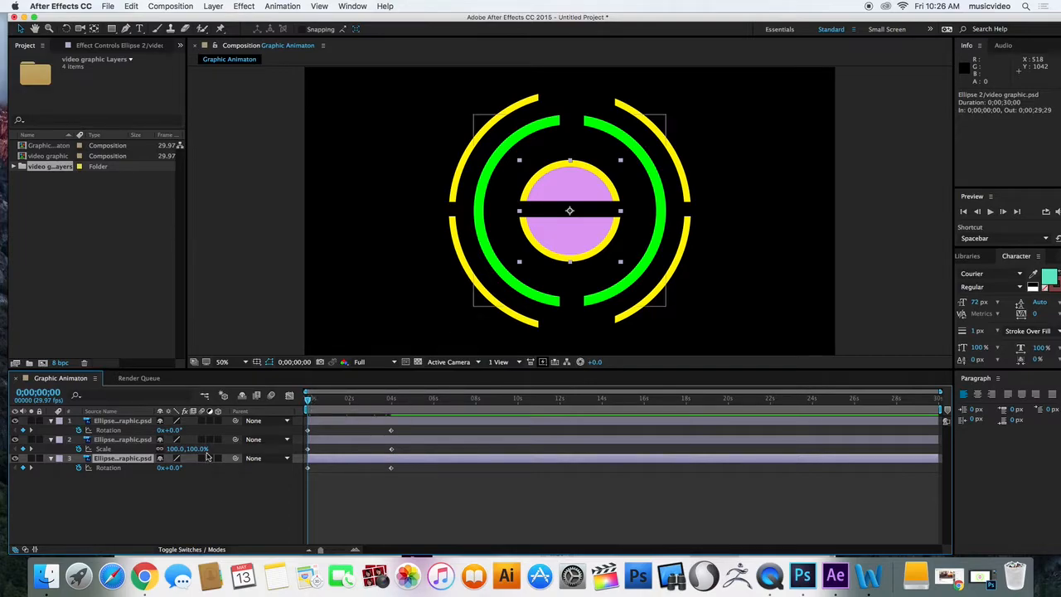
{"action": "left_click", "coordinate": [130, 488]}
{"action": "left_click", "coordinate": [120, 458]}
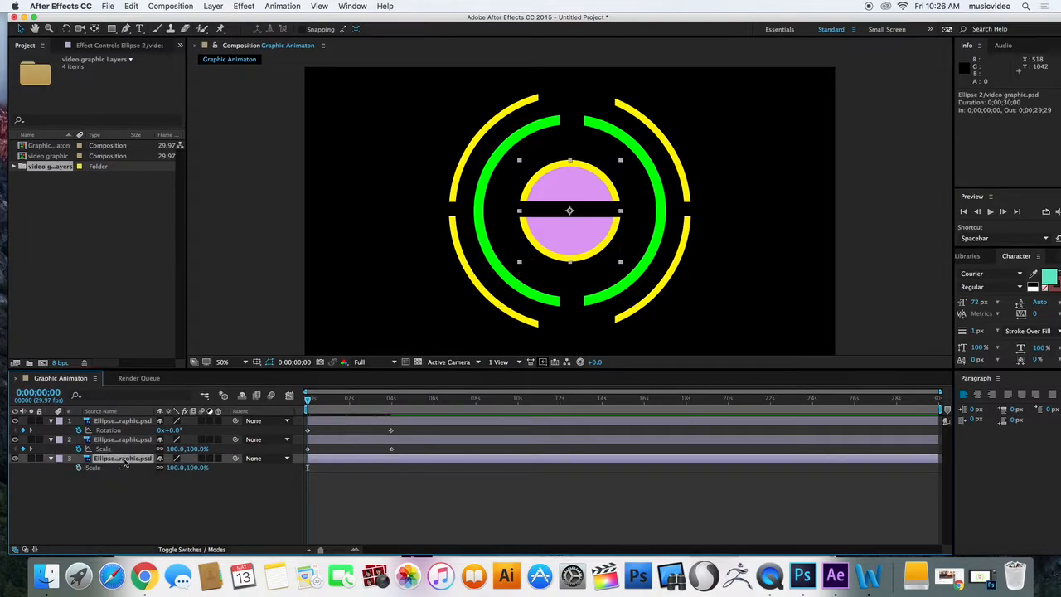
{"action": "left_click", "coordinate": [79, 467]}
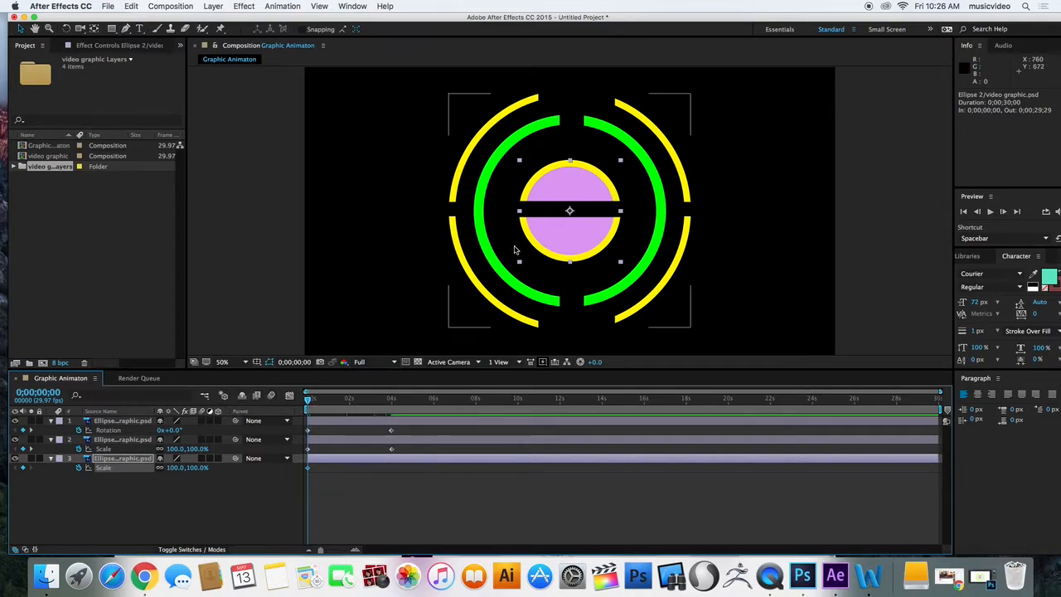
Step: At 0;00;02;25, set the centre circle's Scale to 96%
{"action": "left_click_drag", "start_coordinate": [309, 402], "coordinate": [367, 401]}
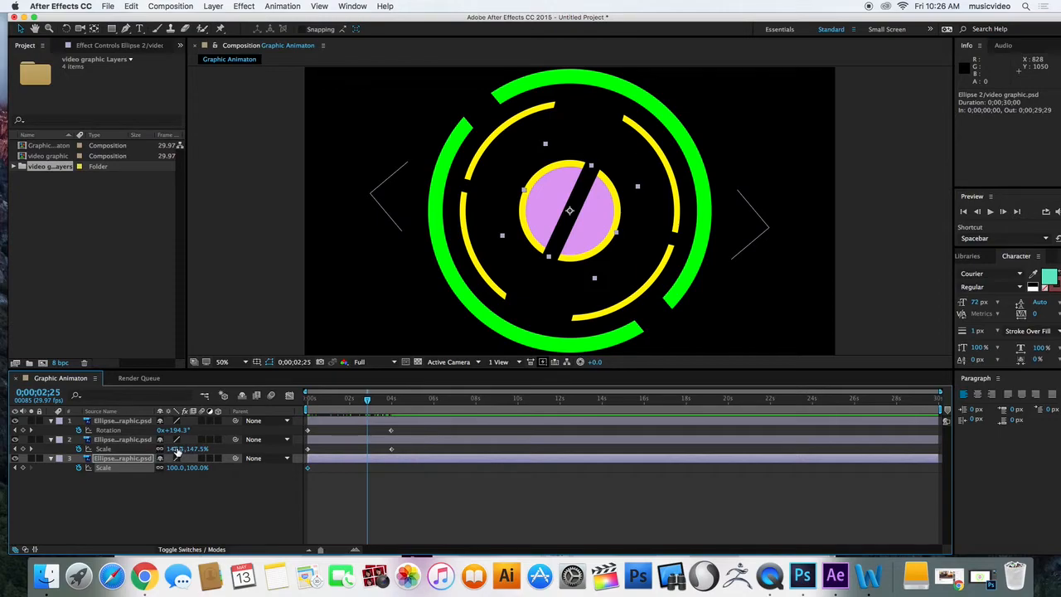
{"action": "mouse_move", "coordinate": [176, 468]}
{"action": "left_mouse_down"}
{"action": "mouse_move", "coordinate": [190, 467]}
{"action": "mouse_move", "coordinate": [170, 467]}
{"action": "left_mouse_up"}
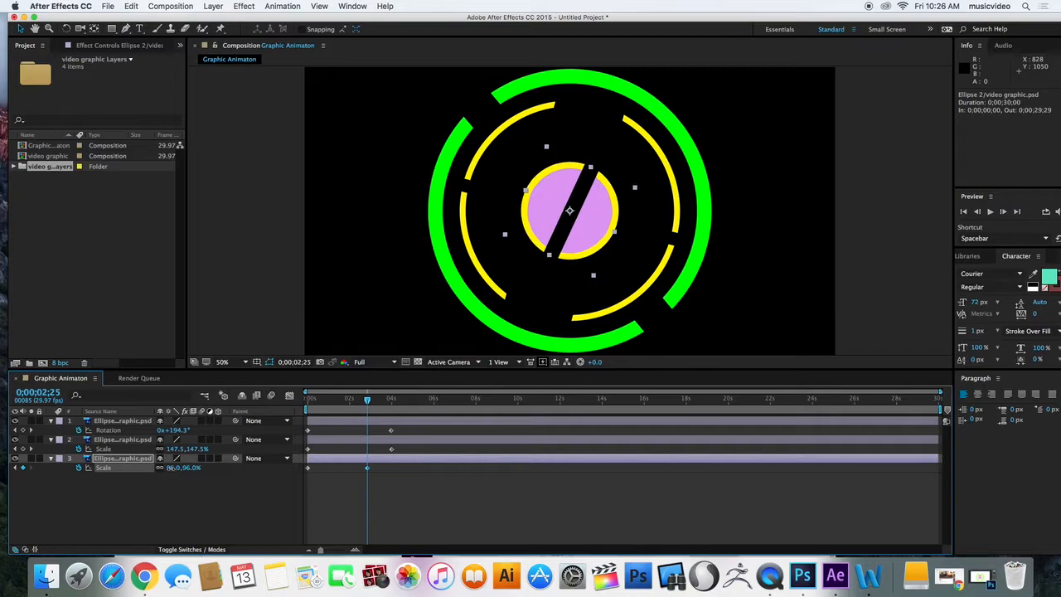
{"action": "left_click", "coordinate": [21, 30]}
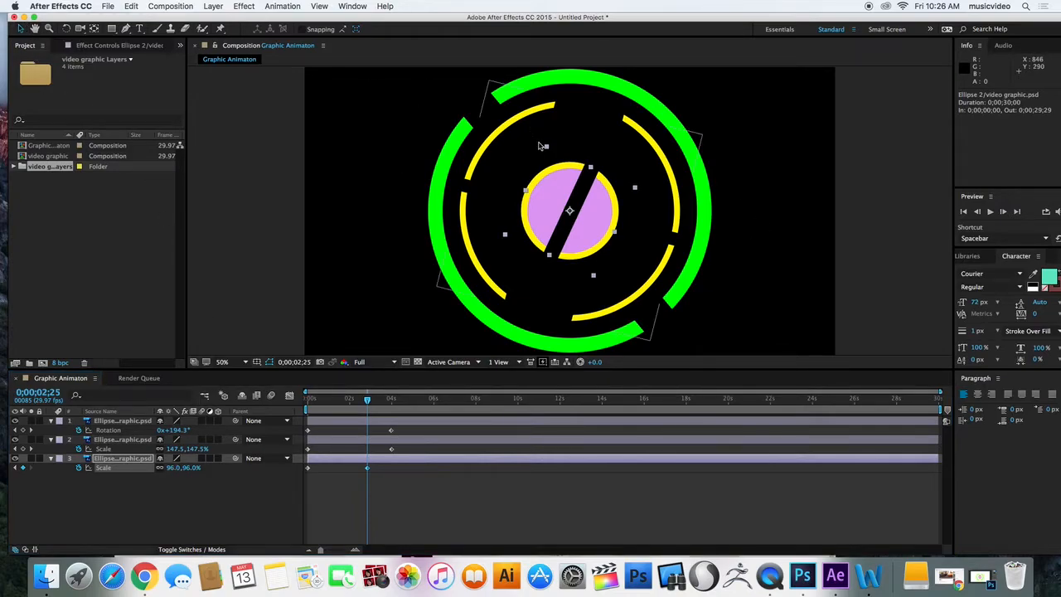
{"action": "left_click_drag", "start_coordinate": [545, 147], "coordinate": [527, 106]}
{"action": "key", "text": "super+z"}
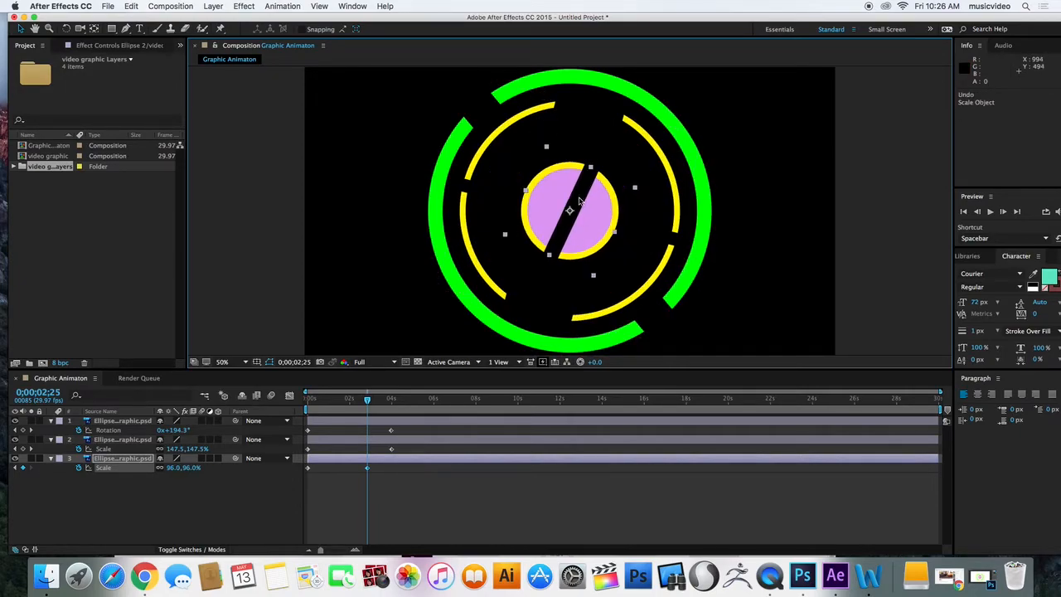
{"action": "left_click", "coordinate": [547, 145]}
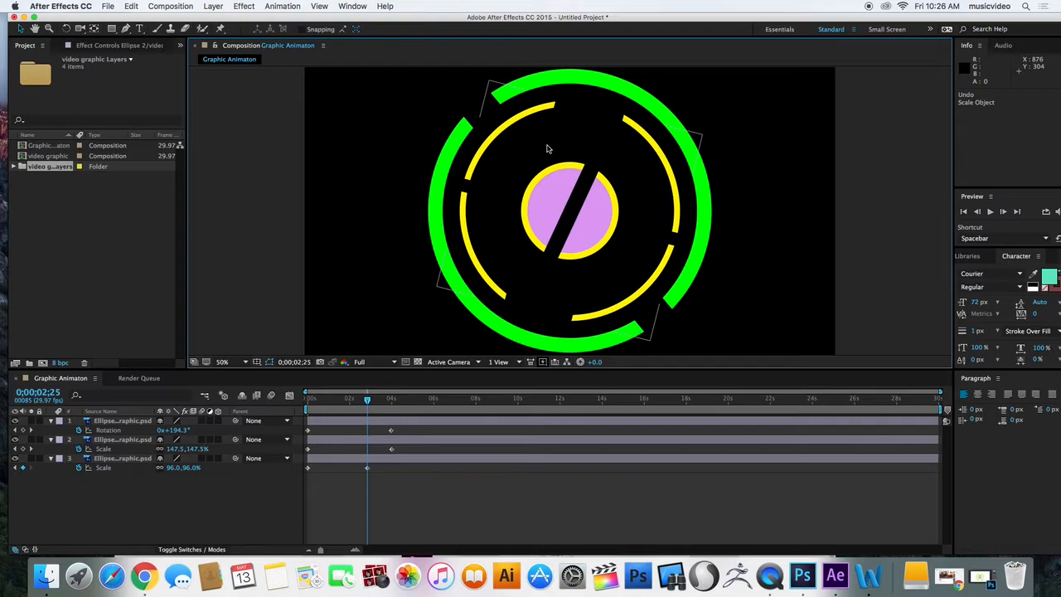
{"action": "left_click", "coordinate": [548, 154]}
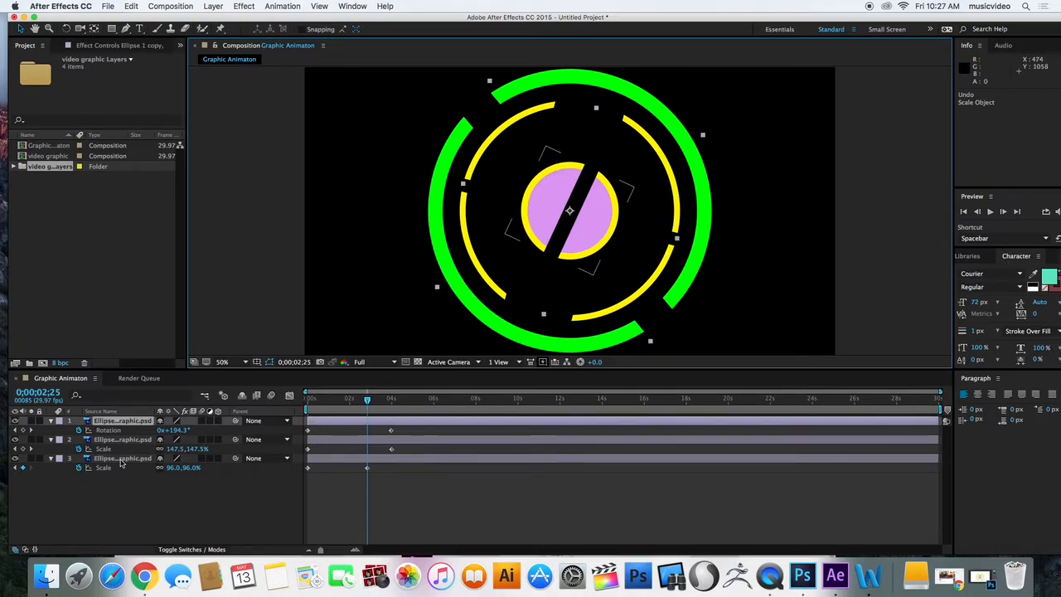
{"action": "left_click", "coordinate": [559, 165]}
{"action": "key", "text": "super+shift+a"}
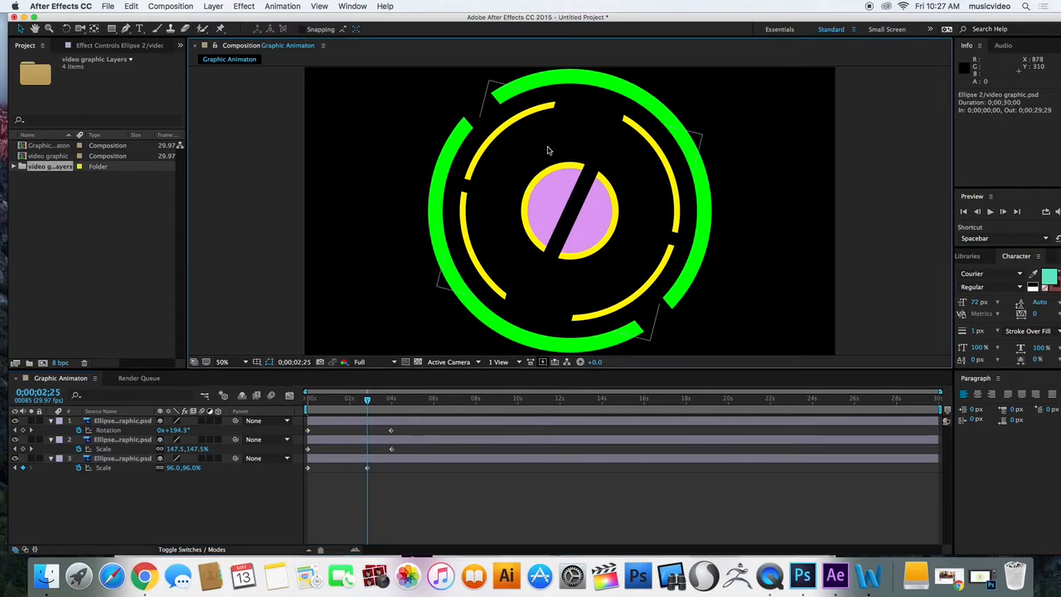
{"action": "left_click", "coordinate": [545, 193]}
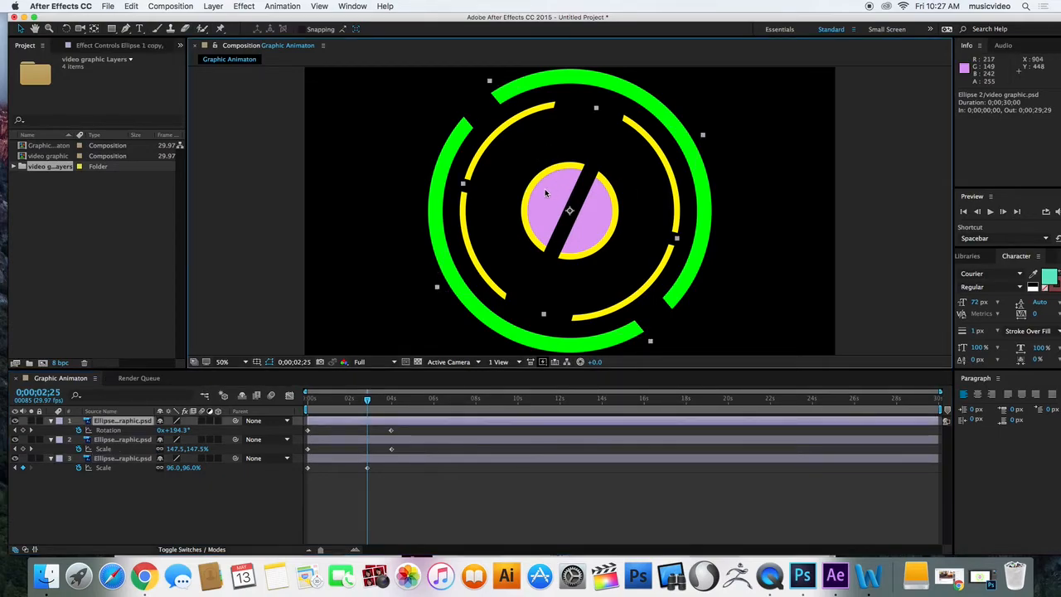
{"action": "left_click", "coordinate": [122, 460]}
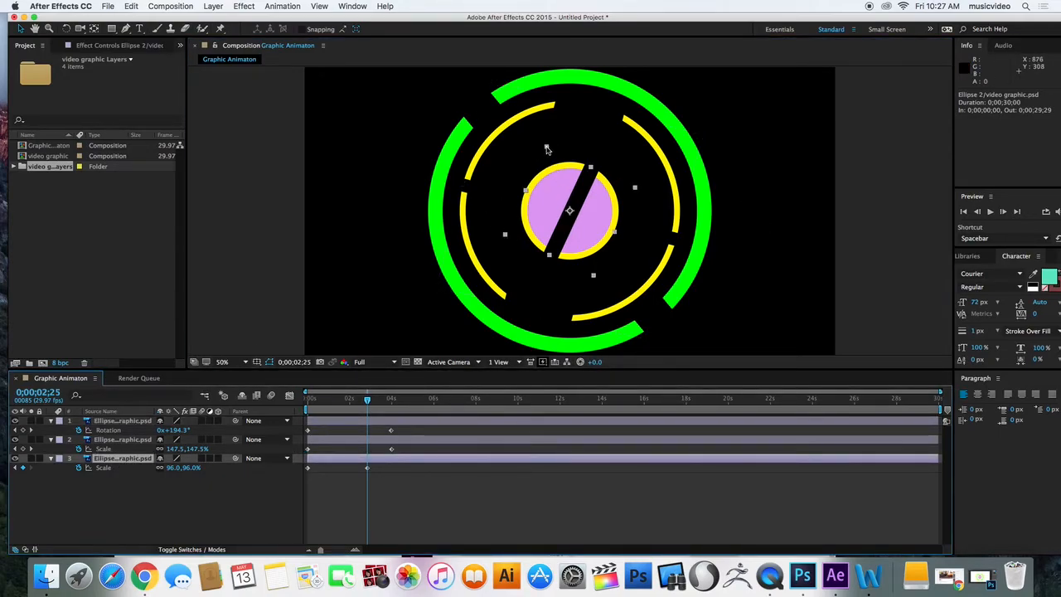
{"action": "left_click", "coordinate": [545, 145]}
{"action": "left_click", "coordinate": [553, 176]}
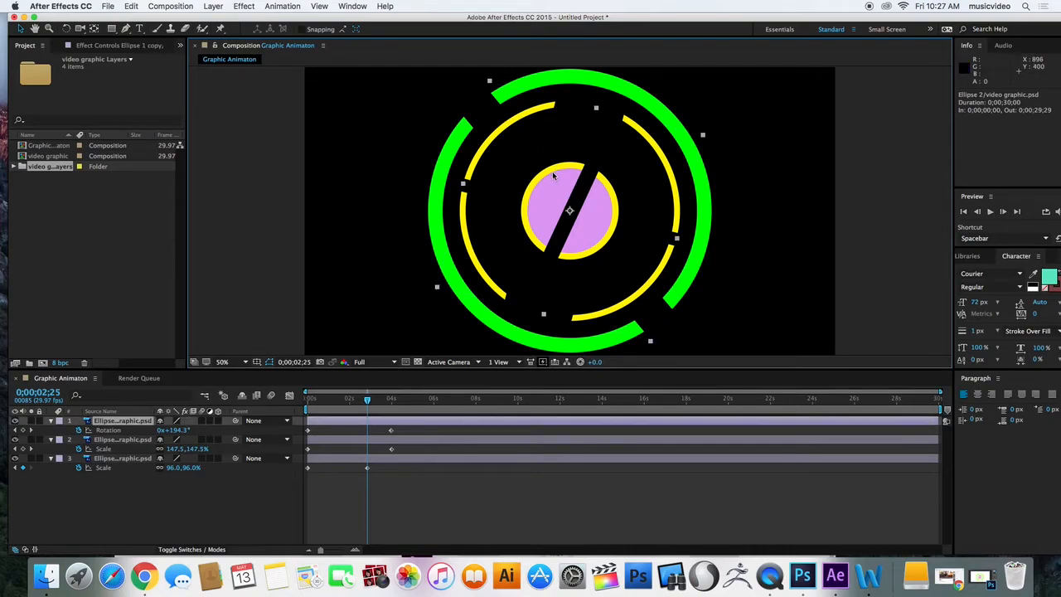
{"action": "left_click", "coordinate": [557, 182]}
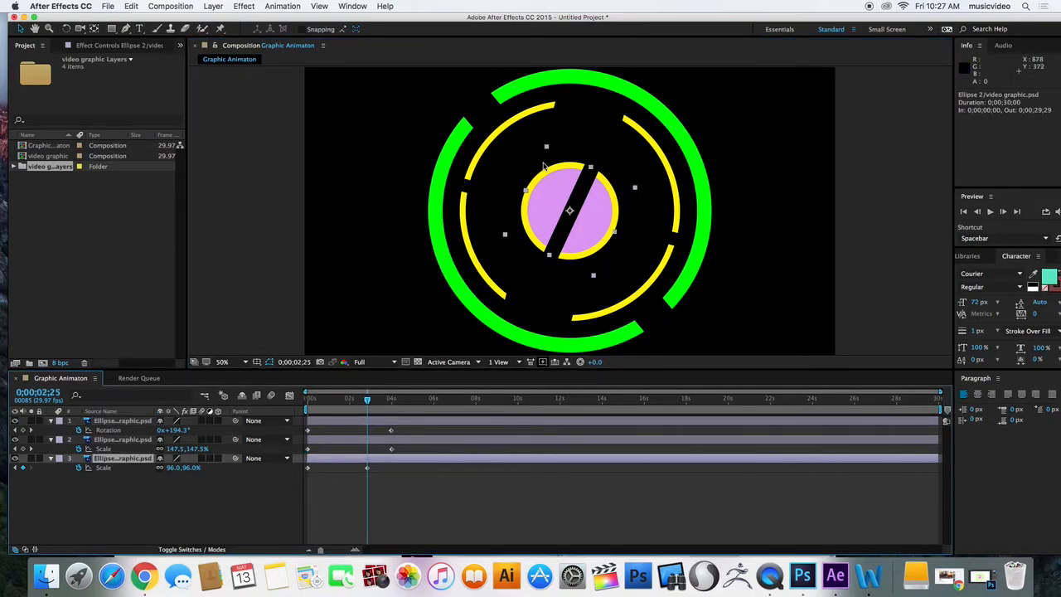
{"action": "left_click", "coordinate": [548, 148]}
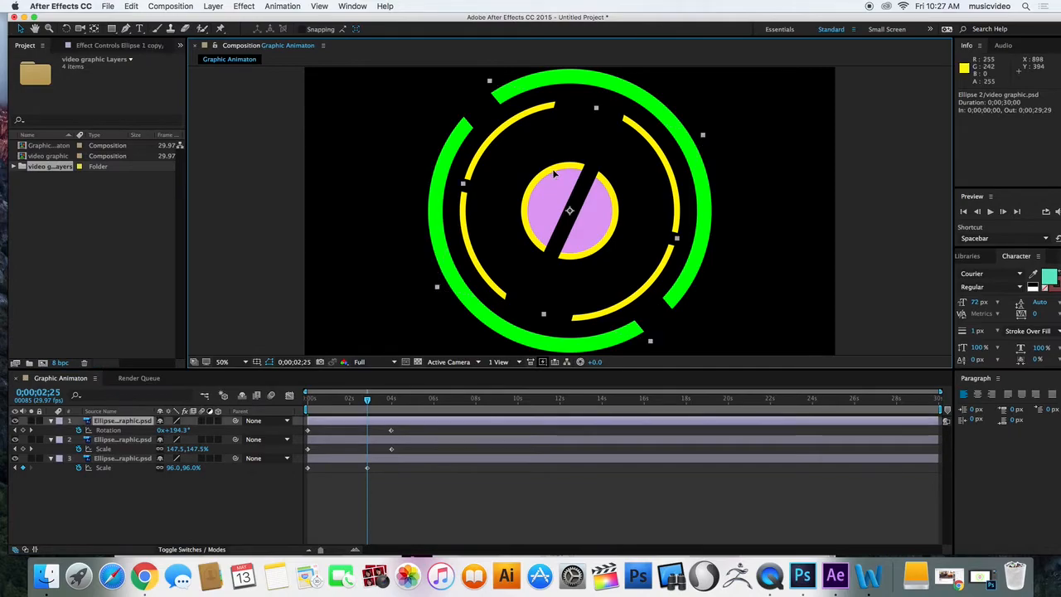
{"action": "left_click", "coordinate": [528, 176]}
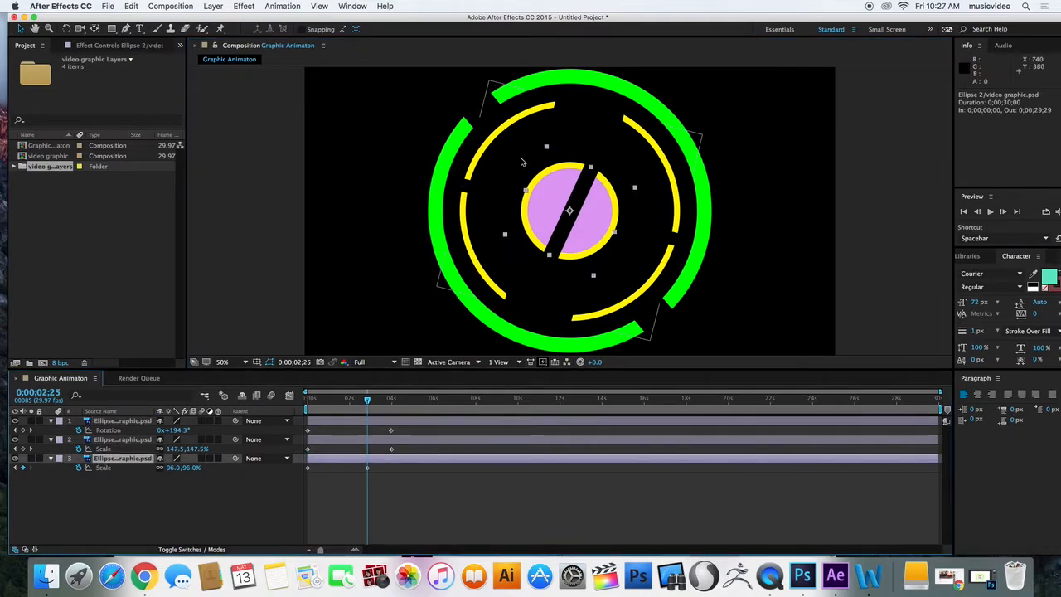
{"action": "left_click", "coordinate": [547, 150]}
{"action": "left_click_drag", "start_coordinate": [550, 178], "coordinate": [549, 172]}
{"action": "key", "text": "super+z"}
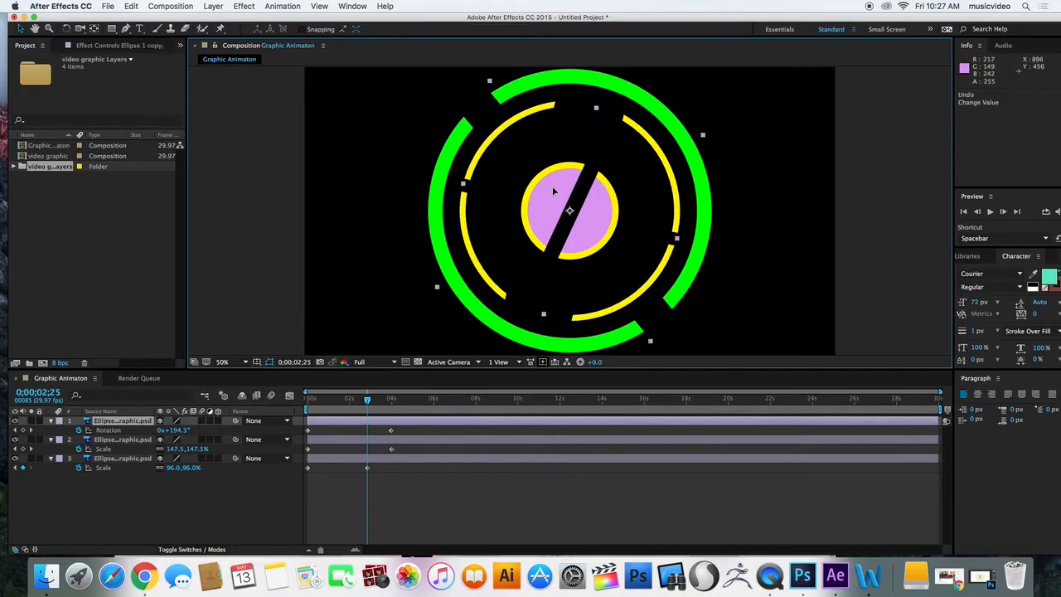
{"action": "left_click", "coordinate": [239, 246]}
{"action": "left_click", "coordinate": [557, 198]}
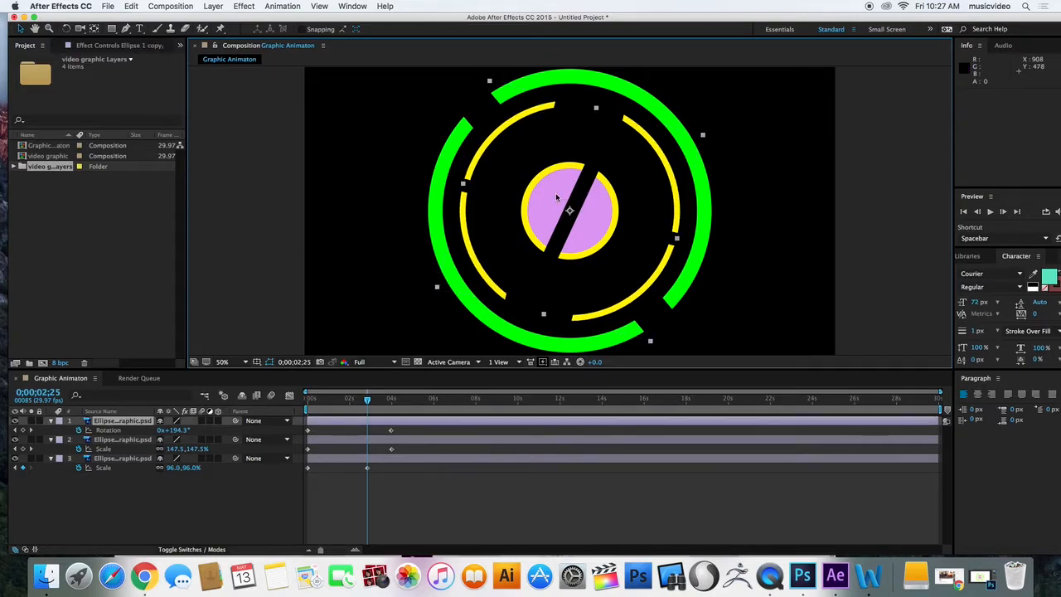
Step: Enlarge the centre circle at 0;00;02;25 to about 182% Scale by its corner handle in the composition view
{"action": "left_click", "coordinate": [106, 460]}
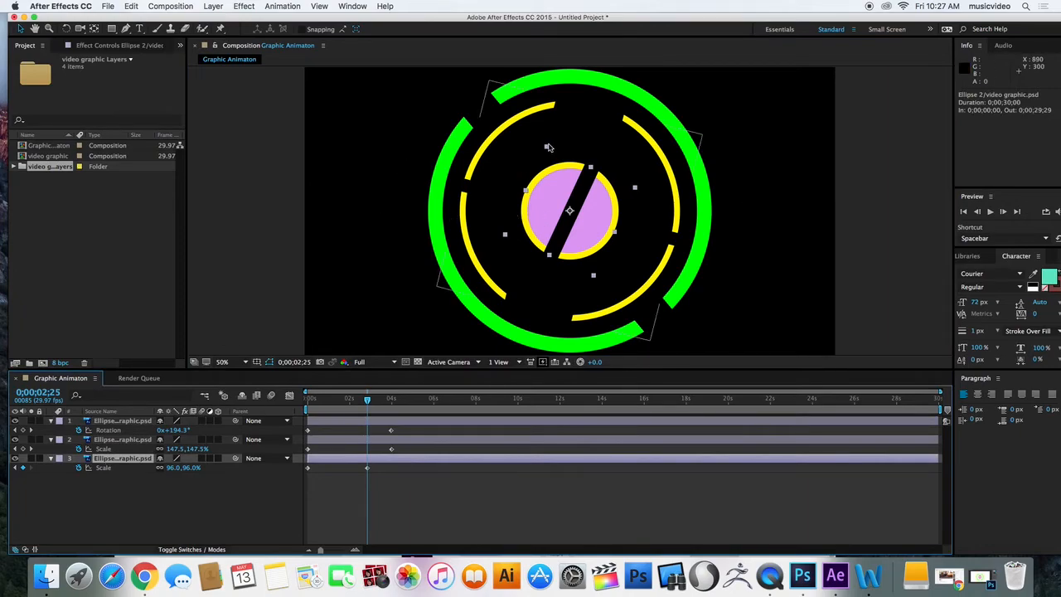
{"action": "left_click_drag", "start_coordinate": [546, 149], "coordinate": [522, 89]}
Step: At 0;00;04;20, turn the centre circle freehand with the Rotation tool and preview the animation
{"action": "left_click_drag", "start_coordinate": [367, 399], "coordinate": [406, 412]}
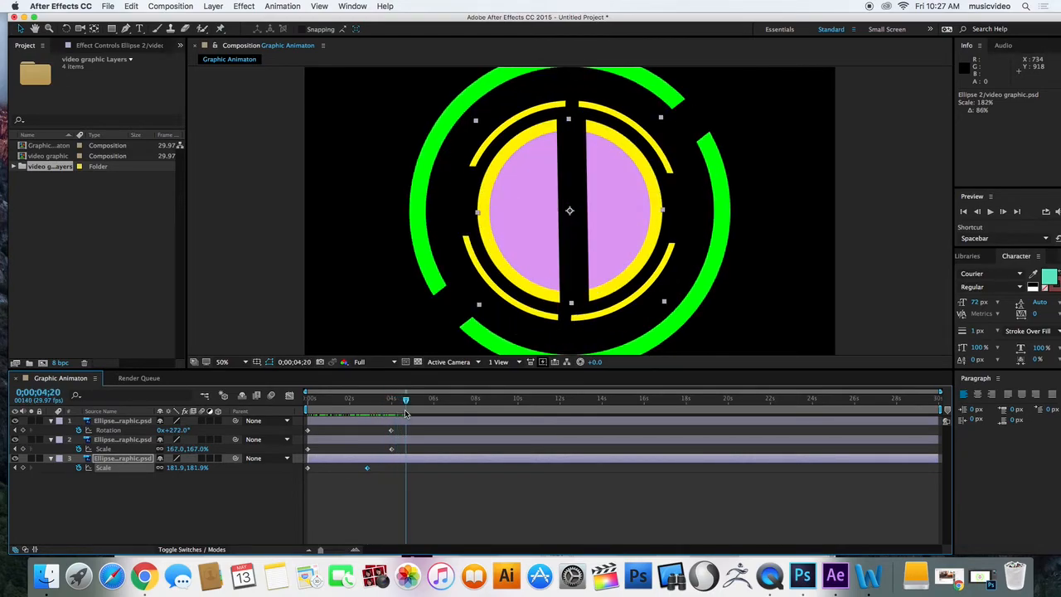
{"action": "left_click", "coordinate": [68, 29]}
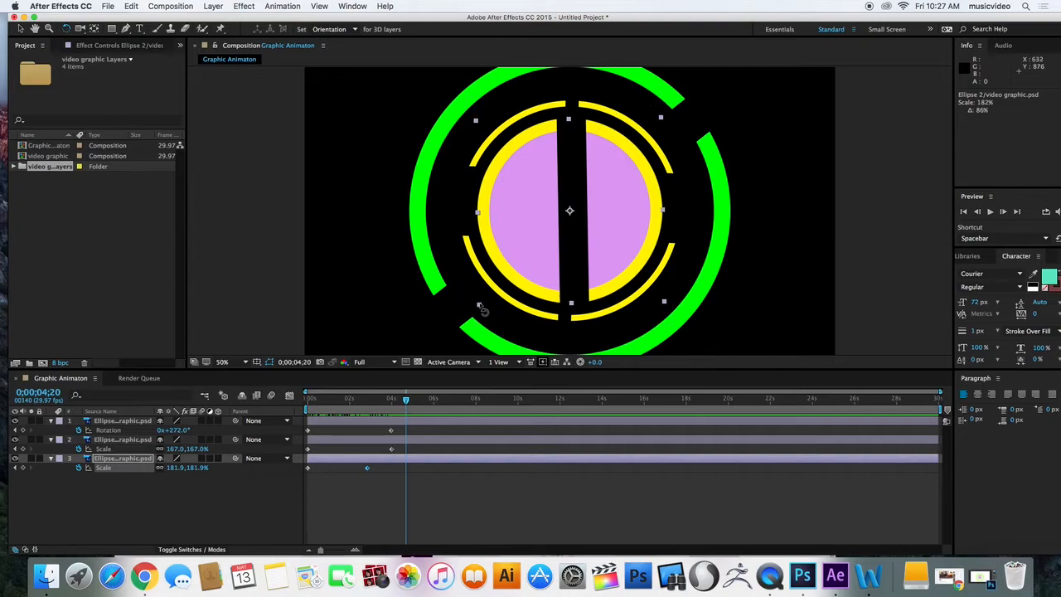
{"action": "left_click_drag", "start_coordinate": [483, 313], "coordinate": [611, 232]}
{"action": "key", "text": "space"}
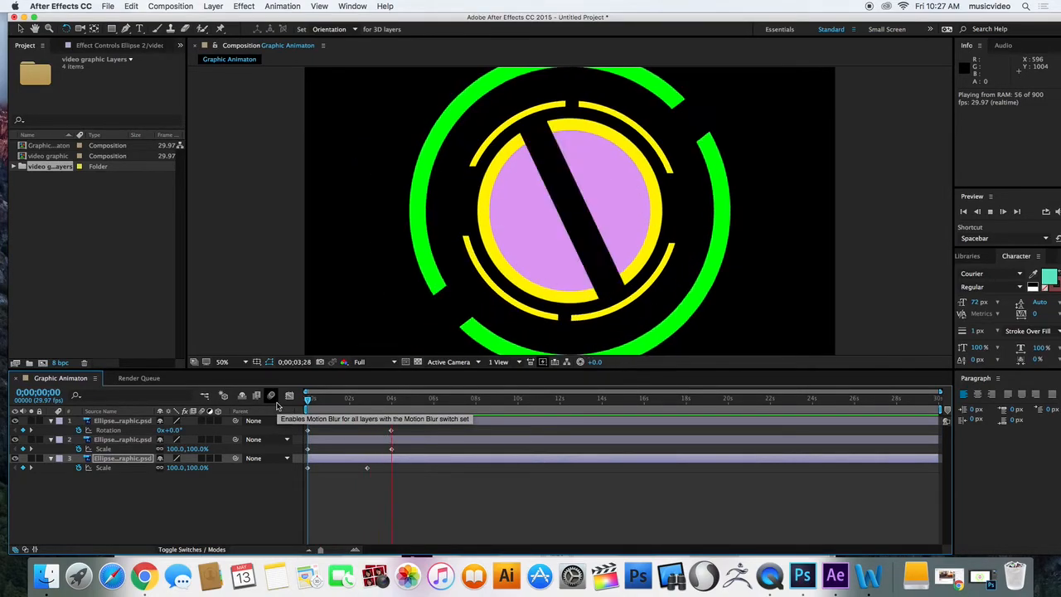
{"action": "key", "text": "space"}
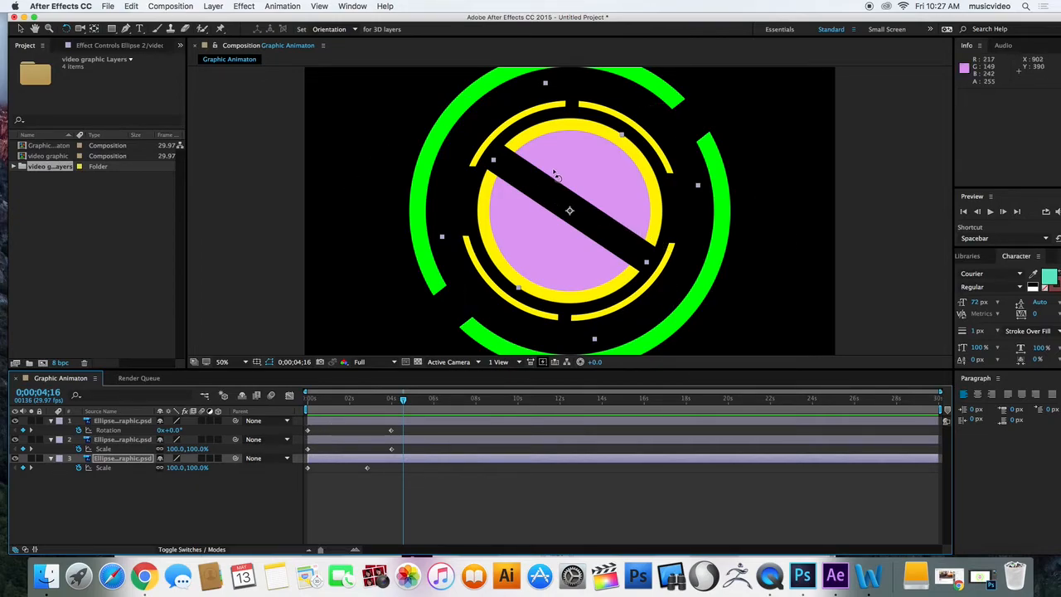
Step: At 0;00;03;28, set the centre circle's Scale to 399.9%
{"action": "left_click_drag", "start_coordinate": [404, 401], "coordinate": [391, 403]}
{"action": "left_click", "coordinate": [13, 458]}
{"action": "left_click", "coordinate": [14, 458]}
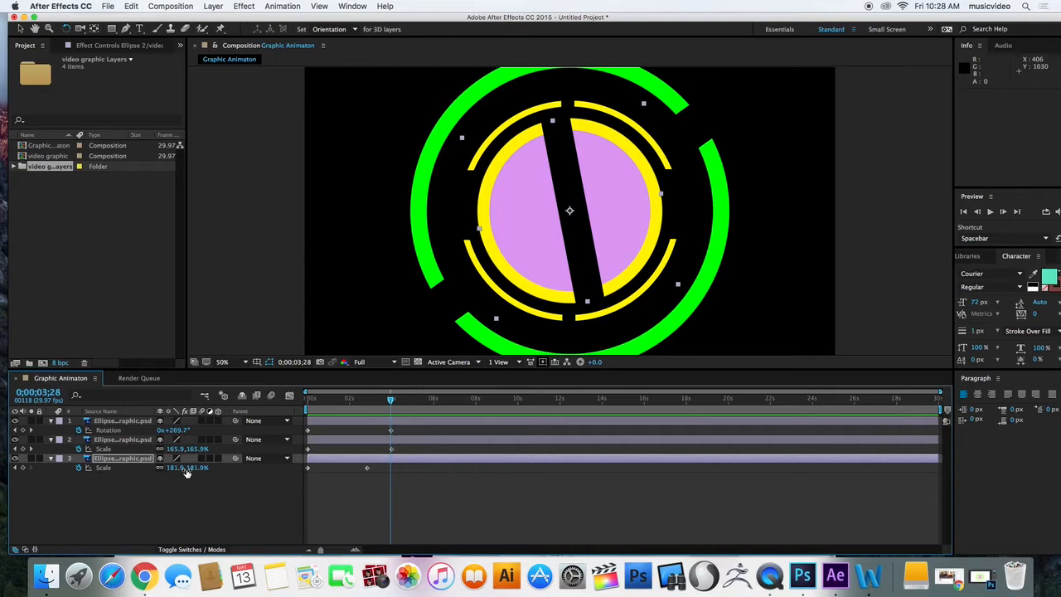
{"action": "left_click_drag", "start_coordinate": [173, 468], "coordinate": [282, 455]}
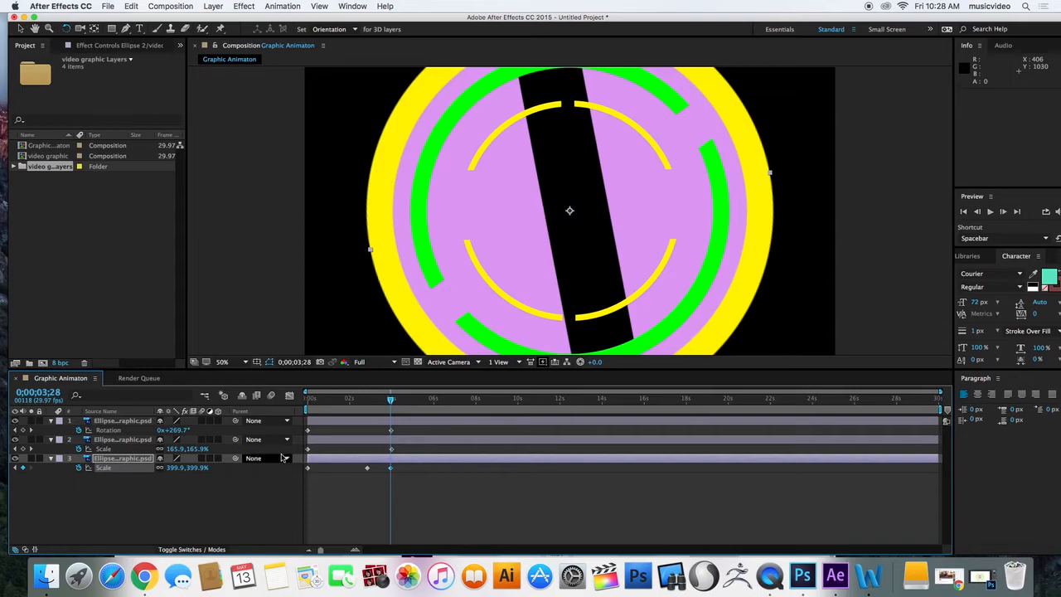
Step: Show the centre circle's Opacity property and set a starting Opacity keyframe on it at 0;00;00;00
{"action": "left_click_drag", "start_coordinate": [390, 401], "coordinate": [294, 410]}
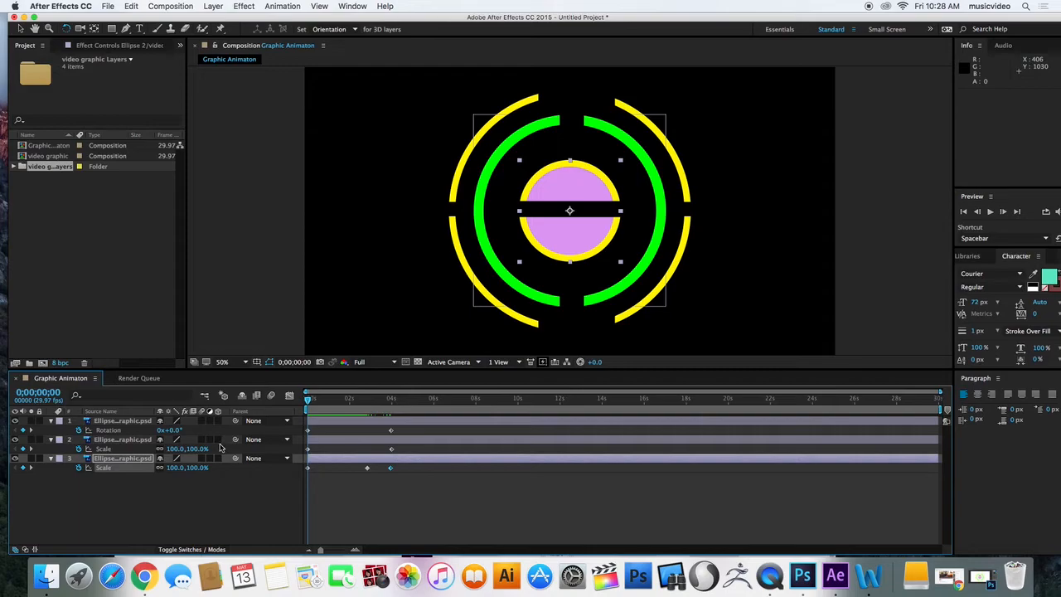
{"action": "left_click", "coordinate": [127, 529]}
{"action": "left_click", "coordinate": [122, 459]}
{"action": "key", "text": "t"}
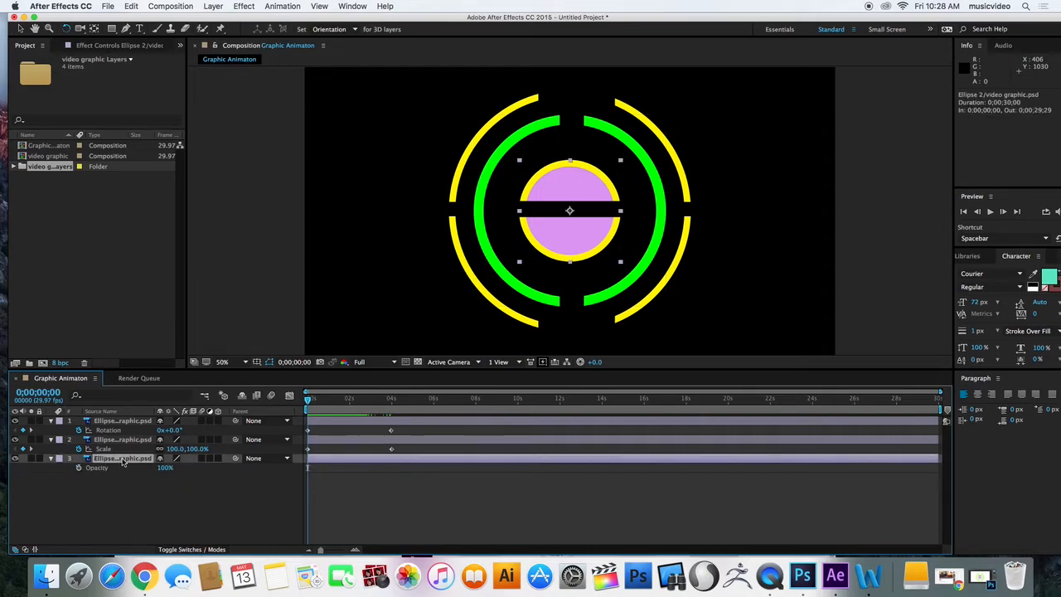
{"action": "left_click", "coordinate": [80, 467]}
Step: Move the centre circle's starting Opacity keyframe to 0;00;02;26 on the timeline
{"action": "left_click_drag", "start_coordinate": [307, 400], "coordinate": [368, 402]}
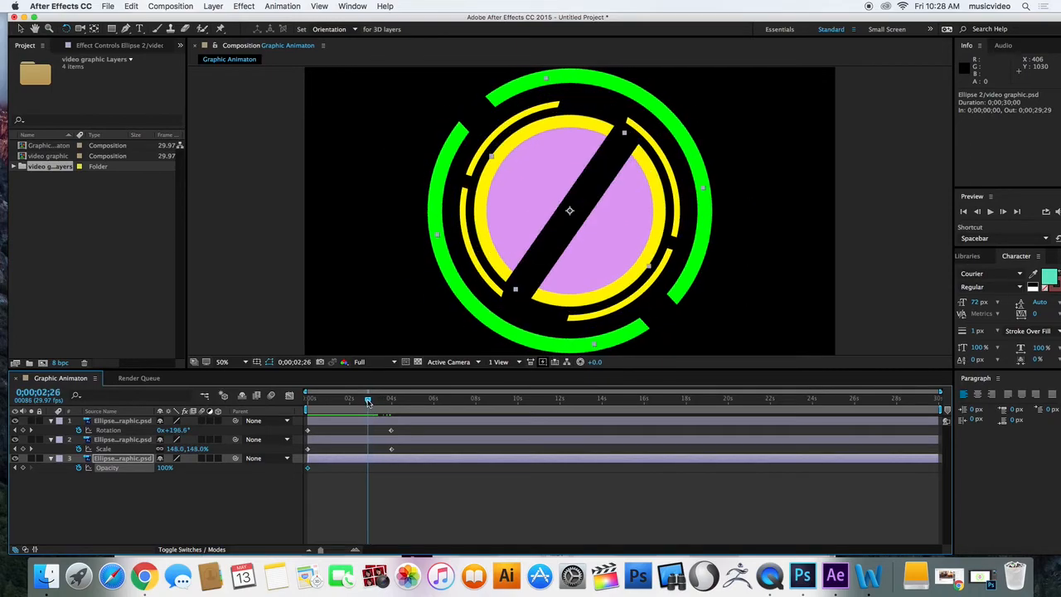
{"action": "left_click", "coordinate": [164, 468]}
{"action": "right_click", "coordinate": [369, 470]}
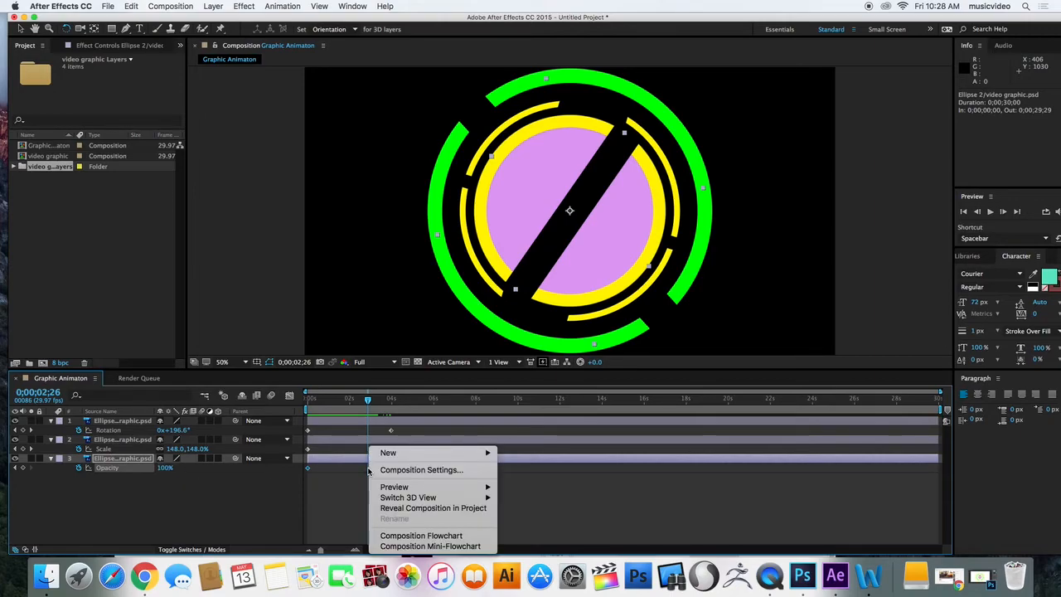
{"action": "mouse_move", "coordinate": [386, 455]}
{"action": "left_click", "coordinate": [354, 483]}
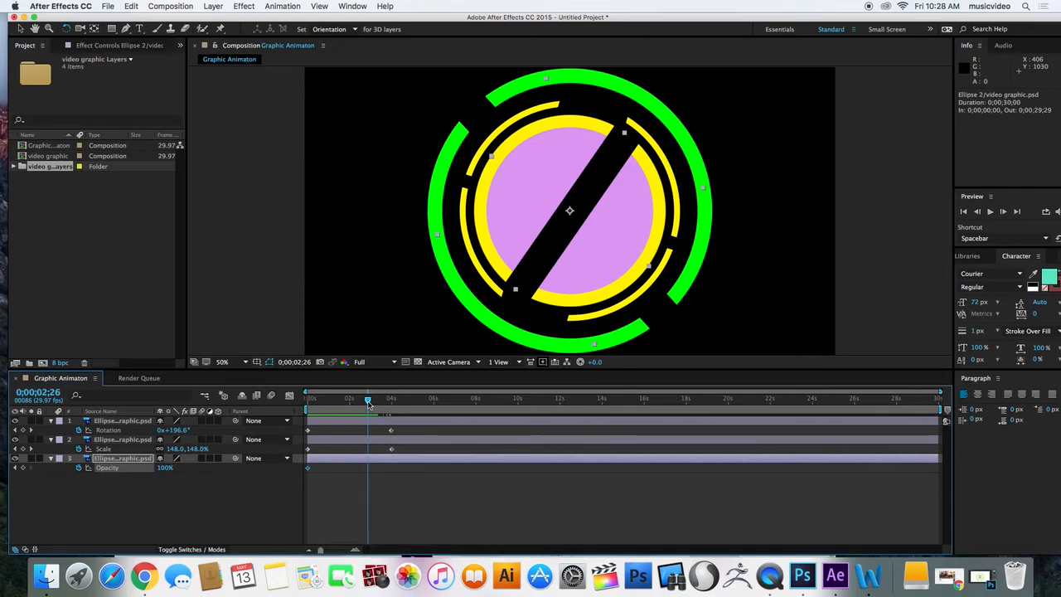
{"action": "left_click_drag", "start_coordinate": [308, 468], "coordinate": [369, 470]}
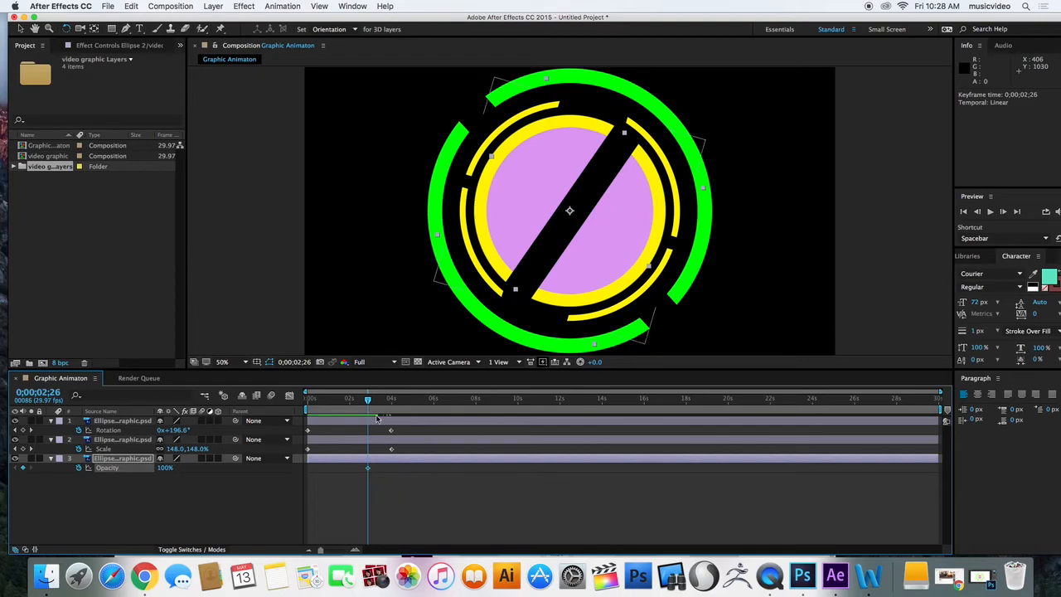
Step: At 0;00;04;00, set the centre circle's Opacity to 53% and preview the animation
{"action": "left_click_drag", "start_coordinate": [369, 402], "coordinate": [391, 405]}
{"action": "mouse_move", "coordinate": [166, 468]}
{"action": "left_mouse_down"}
{"action": "mouse_move", "coordinate": [128, 468]}
{"action": "mouse_move", "coordinate": [150, 468]}
{"action": "left_mouse_up"}
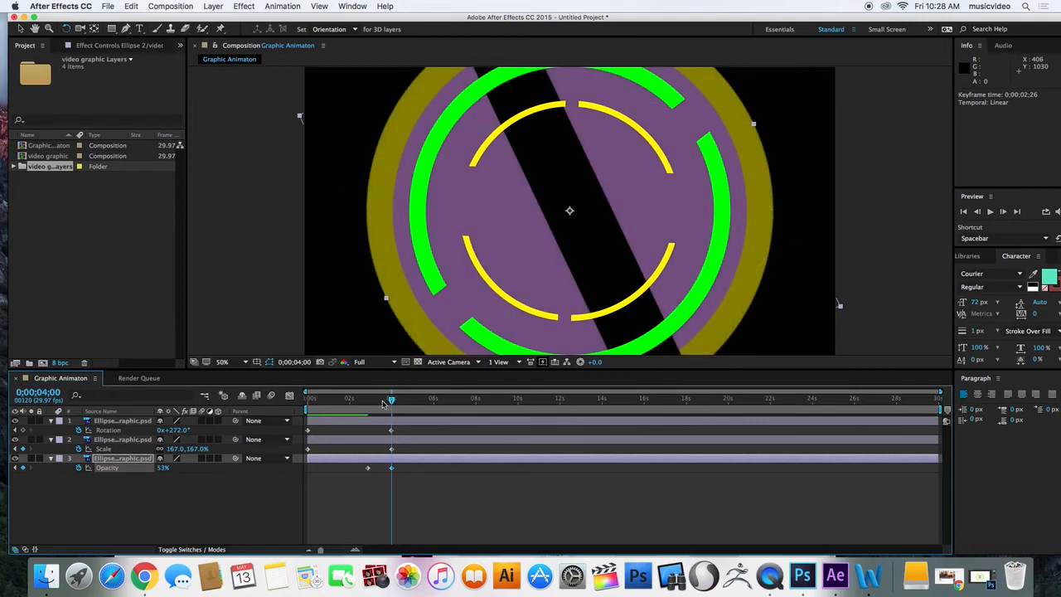
{"action": "key", "text": "space"}
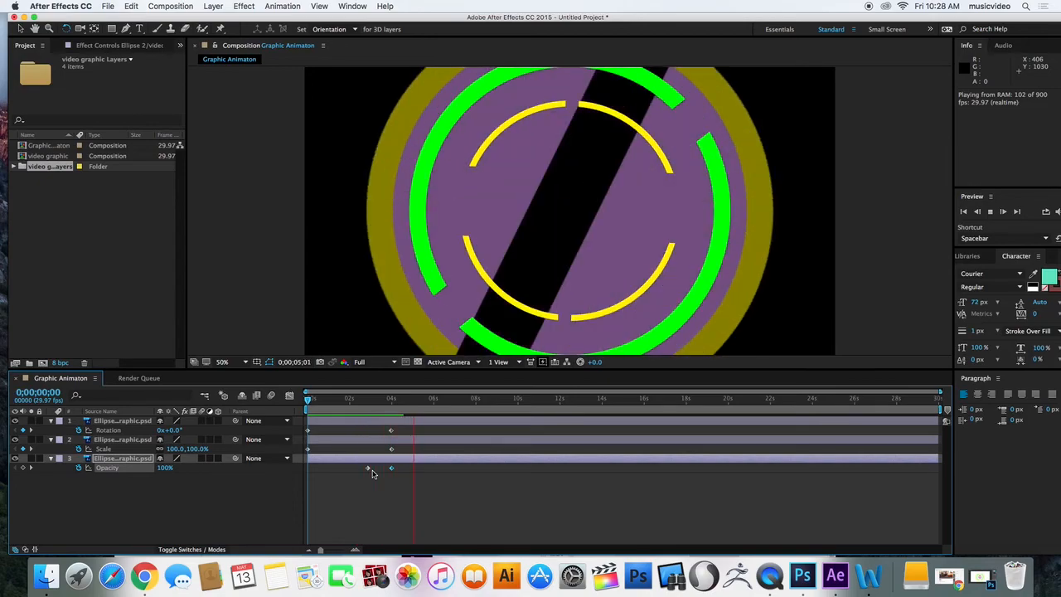
{"action": "key", "text": "space"}
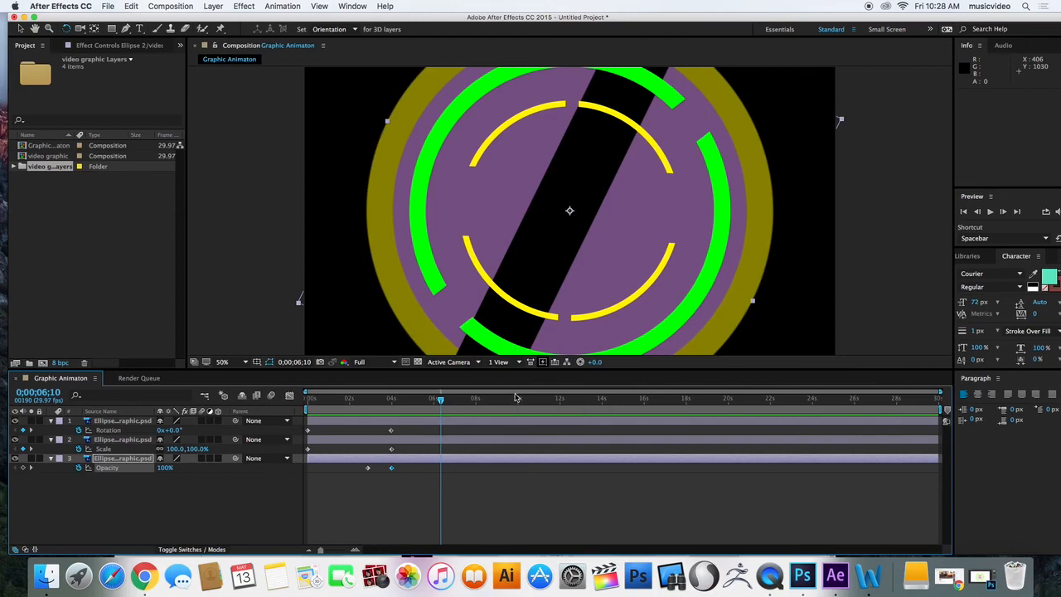
{"action": "right_click", "coordinate": [769, 577]}
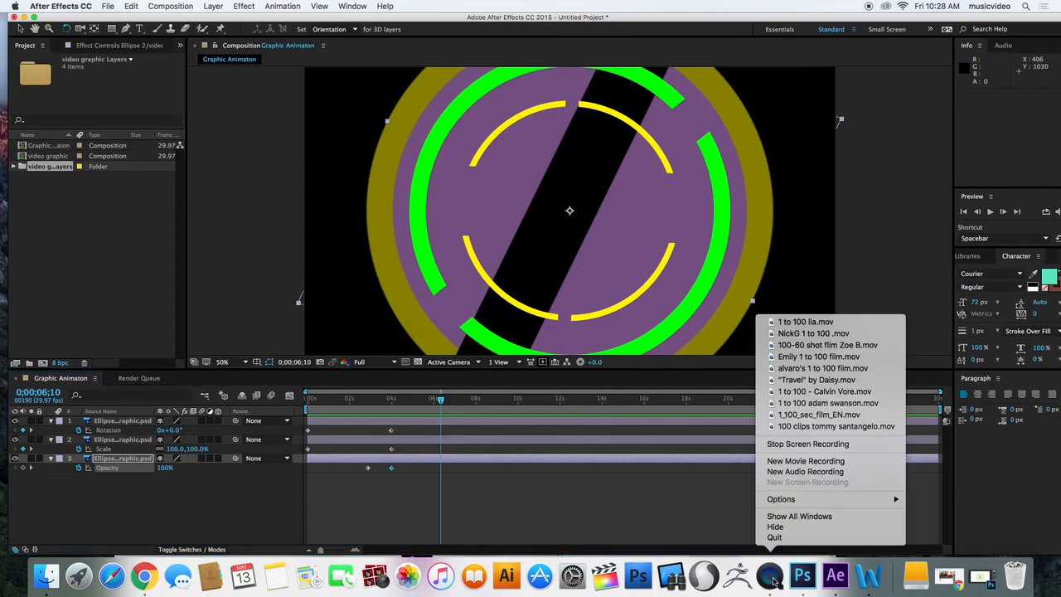